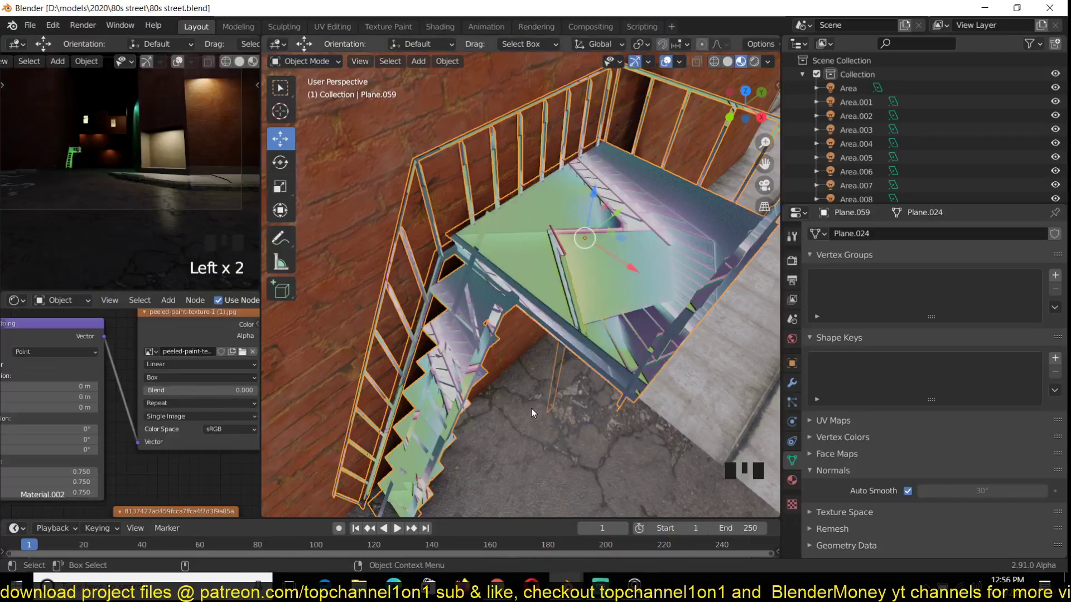
# Walk around the building block and frame the fire-escape stair close up.
pyautogui.press('`')
pyautogui.scroll(-4, 551, 370)
pyautogui.press('`')
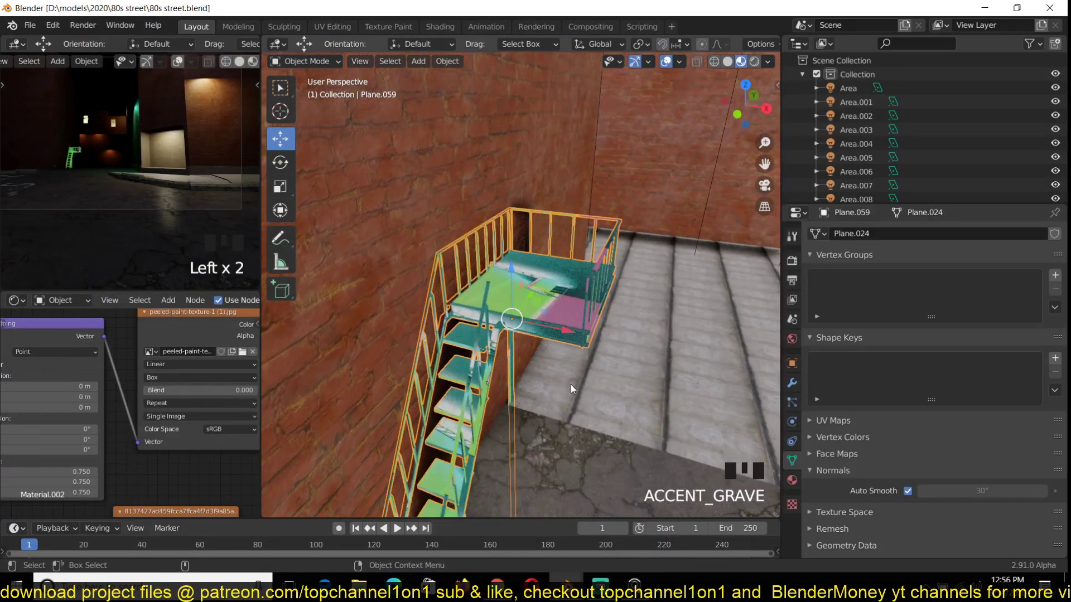
pyautogui.scroll(-9, 570, 384)
pyautogui.scroll(-9, 571, 385)
pyautogui.press('`')
pyautogui.scroll(-3, 58, 168)
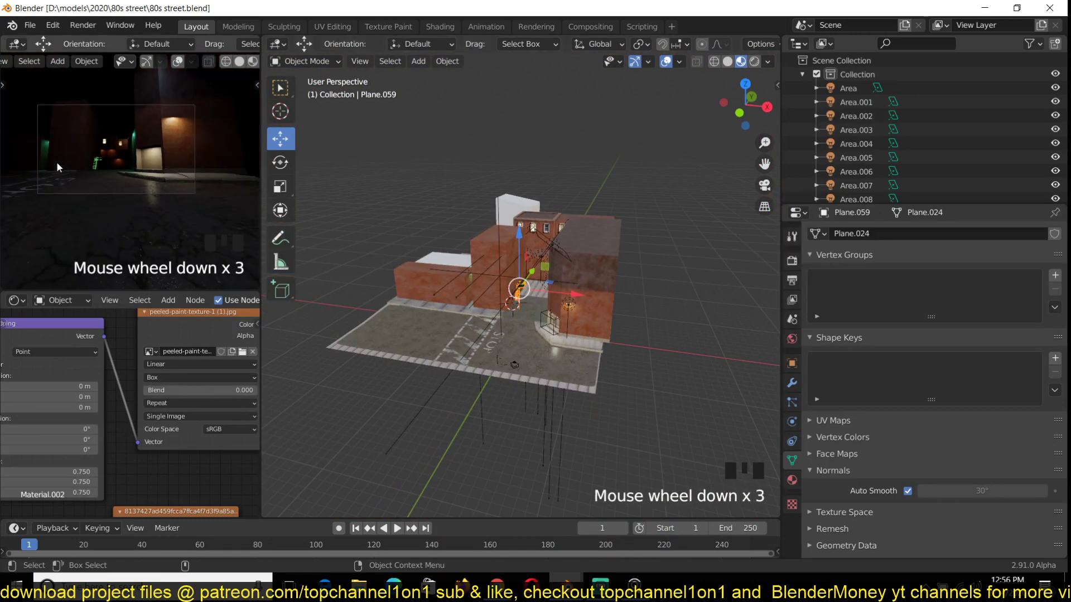
pyautogui.scroll(3, 449, 282)
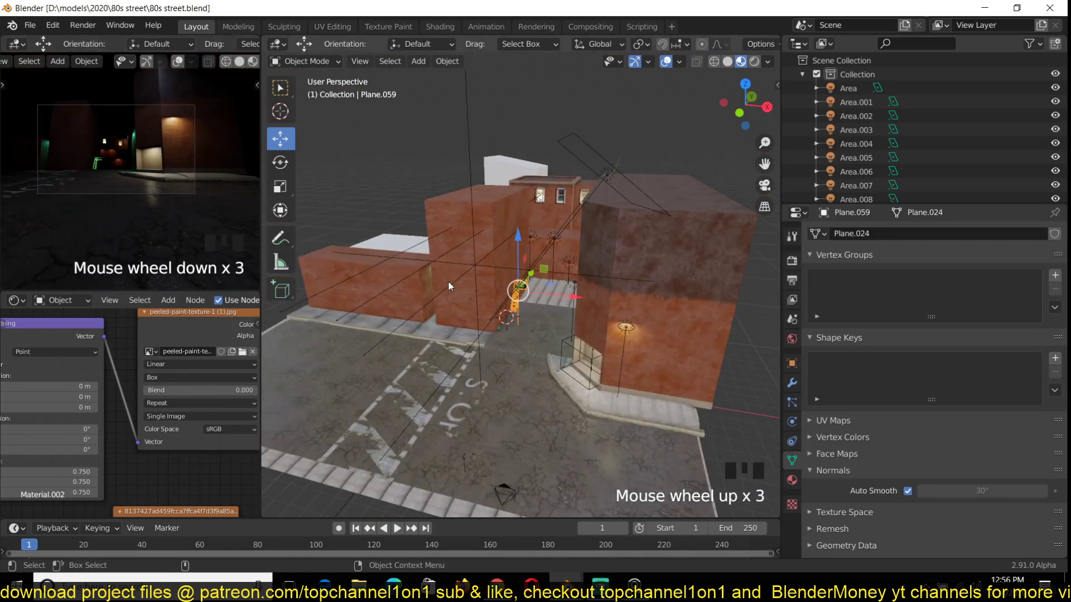
pyautogui.press('KP_Decimal')
pyautogui.scroll(-2, 466, 287)
pyautogui.scroll(3, 459, 342)
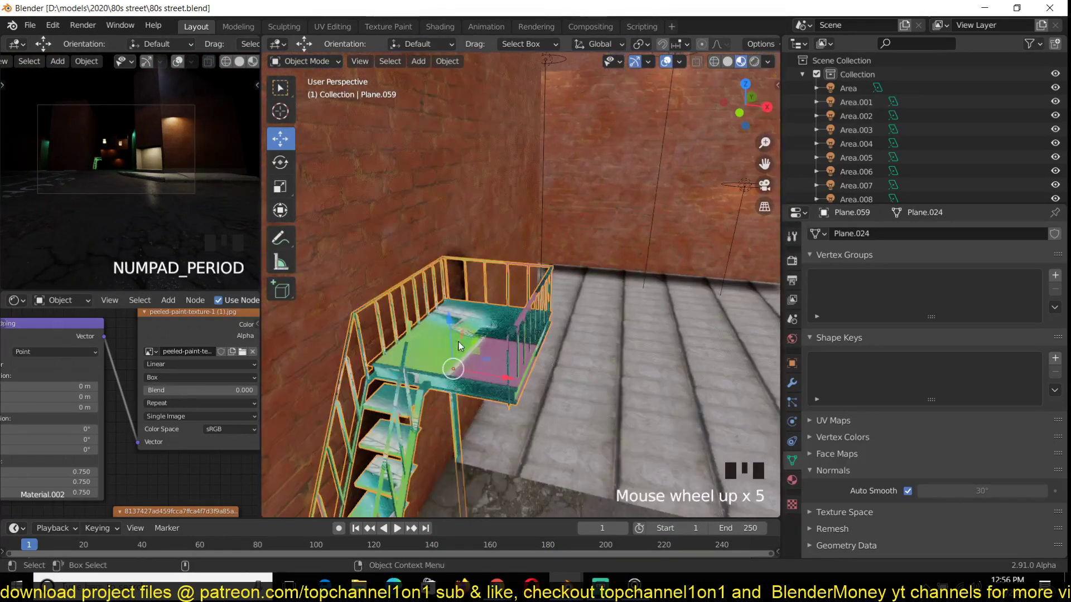
pyautogui.press('`')
pyautogui.scroll(3, 413, 379)
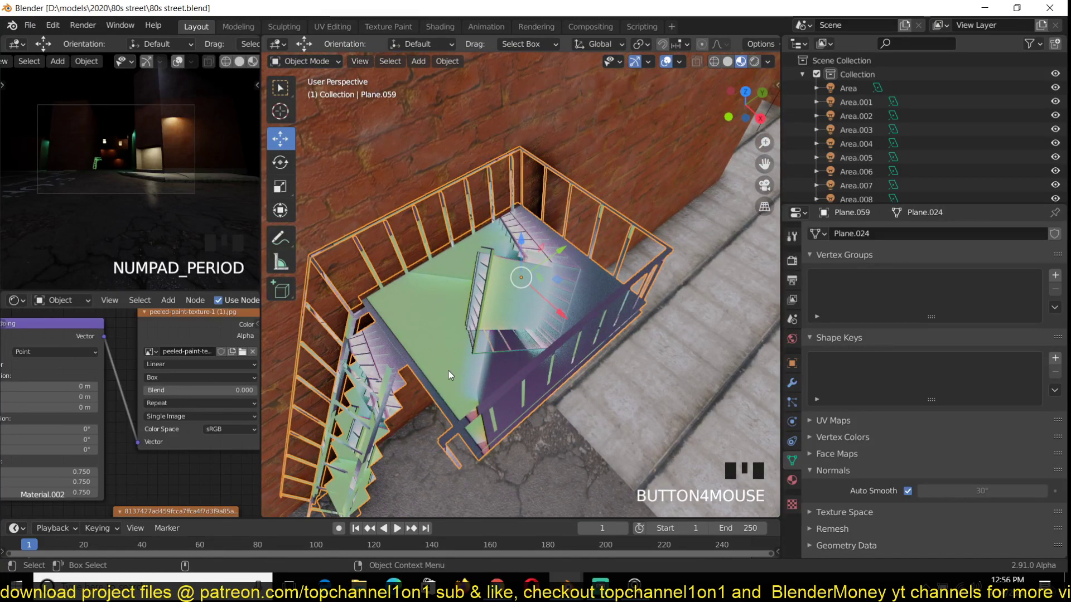
pyautogui.scroll(-6, 159, 409)
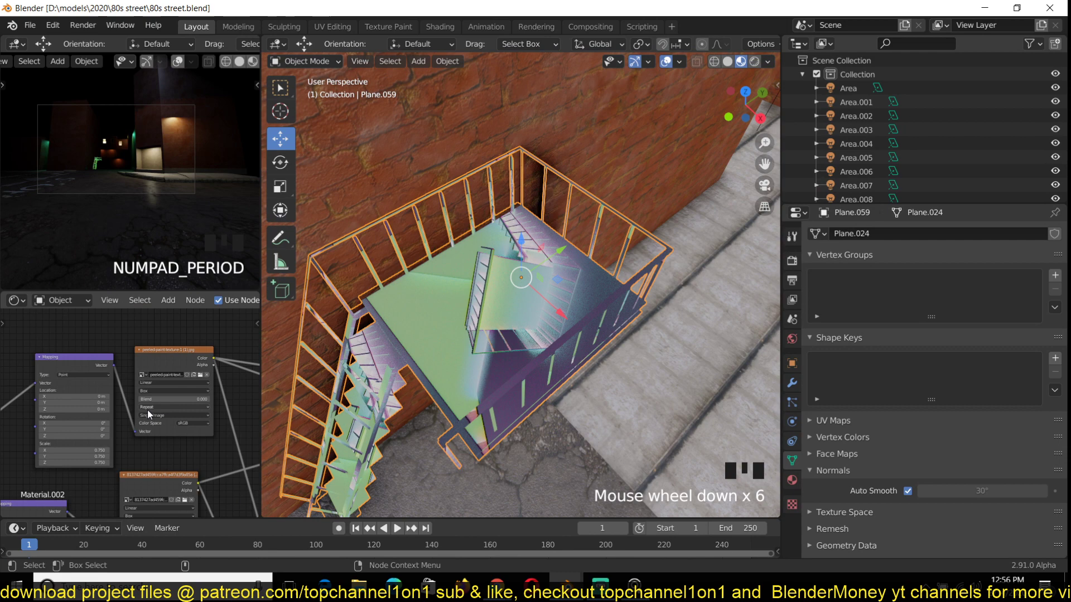
pyautogui.scroll(-5, 145, 416)
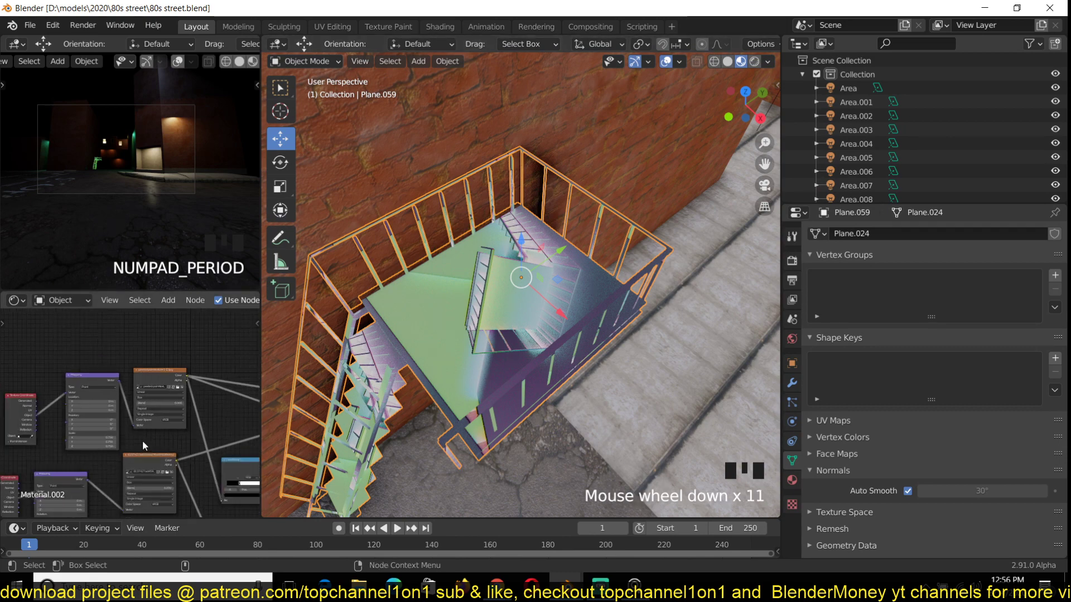
pyautogui.scroll(2, 350, 410)
pyautogui.scroll(-2, 418, 377)
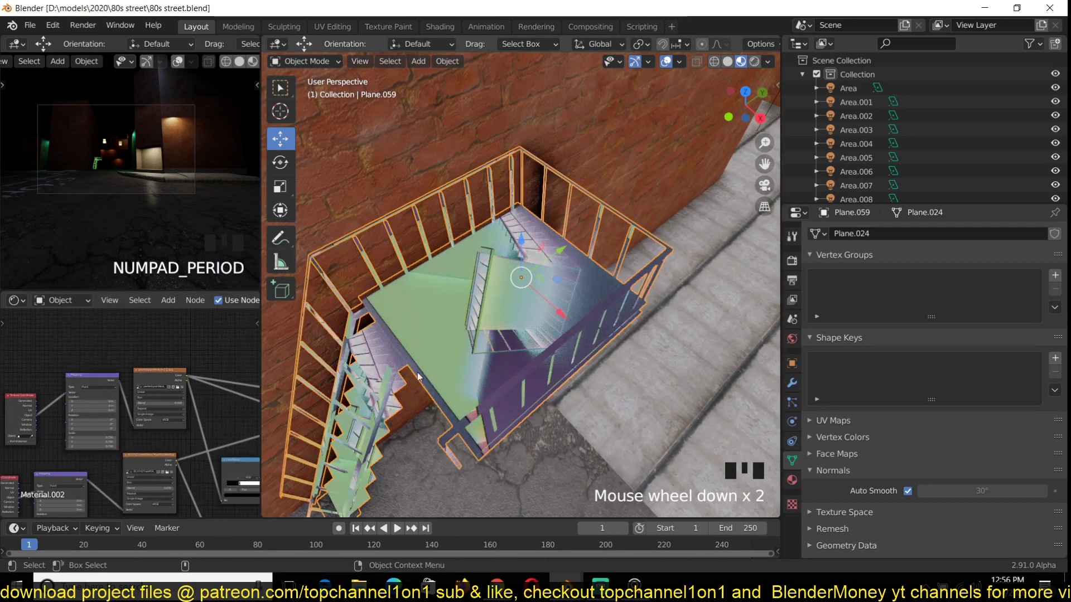
# Orbit the staircase to inspect its glitched landing from the front, above, below and sides.
pyautogui.moveTo(419, 377)
pyautogui.mouseDown(button='middle')
pyautogui.moveTo(445, 339)
pyautogui.moveTo(368, 378)
pyautogui.moveTo(417, 375)
pyautogui.moveTo(219, 399)
pyautogui.mouseUp(button='middle')
pyautogui.scroll(-4, 449, 336)
pyautogui.scroll(5, 173, 374)
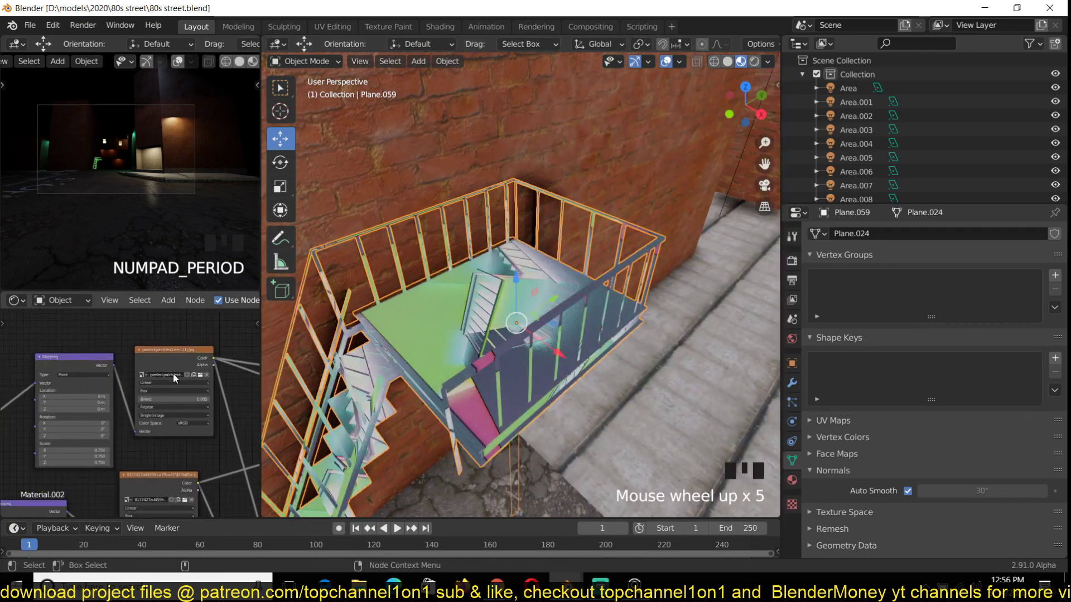
pyautogui.scroll(3, 502, 336)
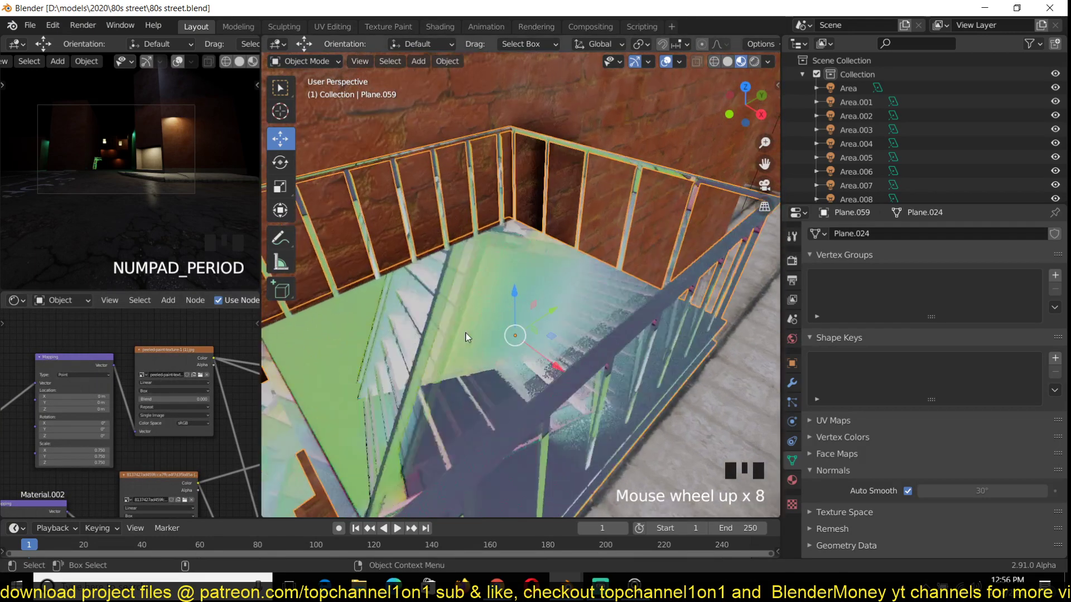
pyautogui.moveTo(502, 334)
pyautogui.mouseDown(button='middle')
pyautogui.moveTo(520, 327)
pyautogui.moveTo(501, 322)
pyautogui.moveTo(507, 300)
pyautogui.mouseUp(button='middle')
pyautogui.scroll(-4, 518, 328)
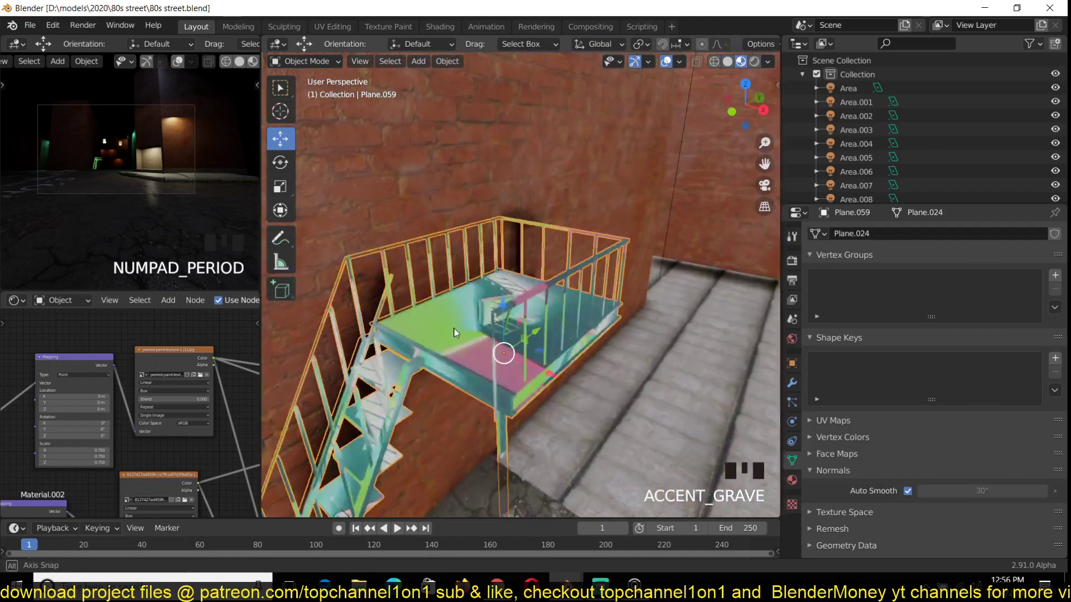
pyautogui.moveTo(474, 338)
pyautogui.mouseDown(button='middle')
pyautogui.moveTo(516, 340)
pyautogui.moveTo(287, 337)
pyautogui.moveTo(360, 237)
pyautogui.mouseUp(button='middle')
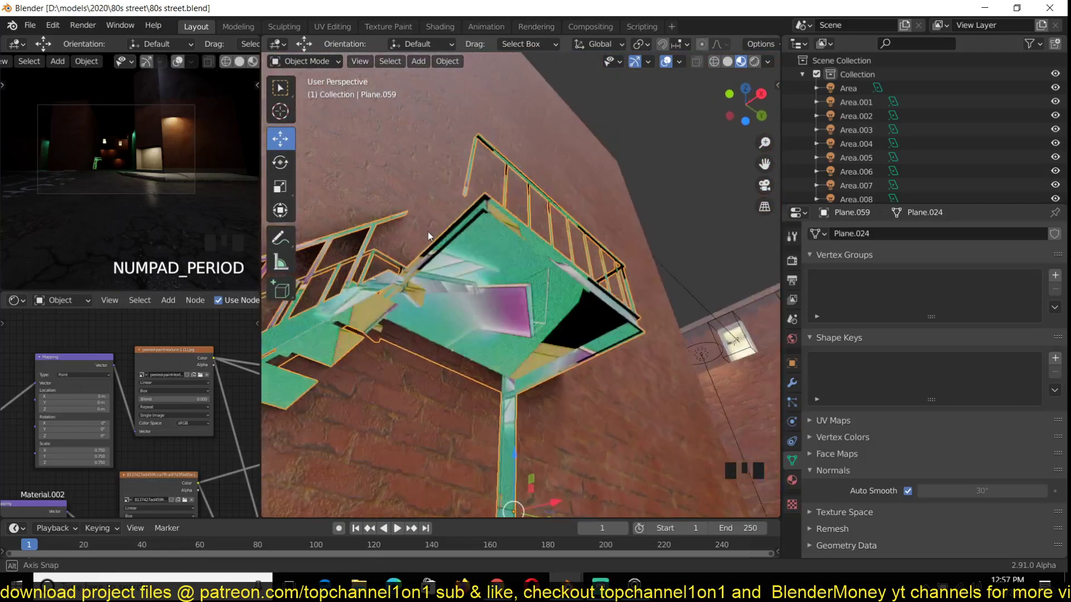
pyautogui.moveTo(360, 237); pyautogui.dragTo(431, 230, button='middle')
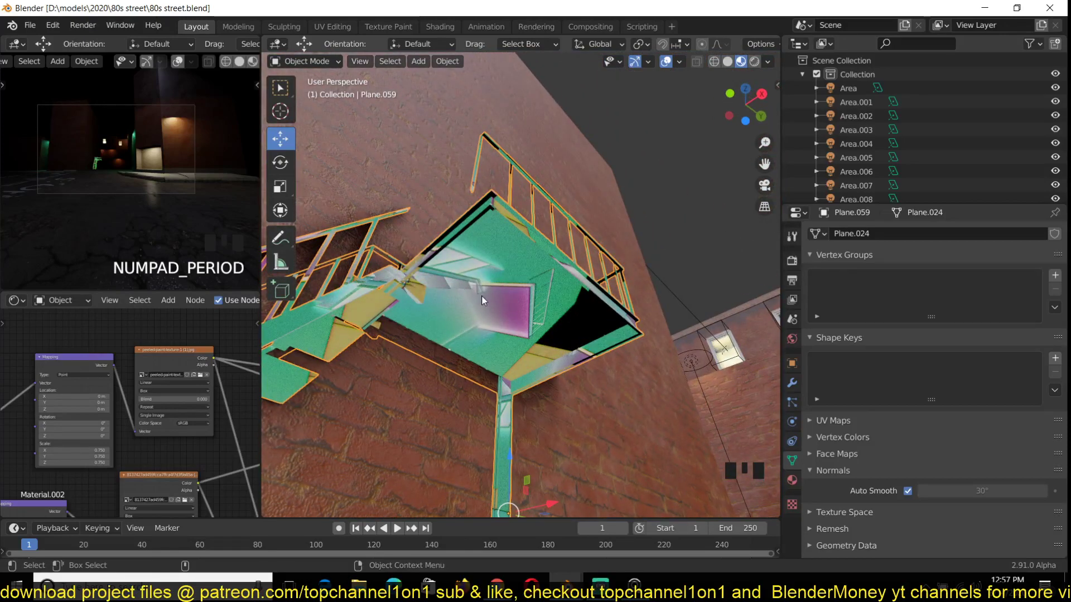
pyautogui.moveTo(481, 295)
pyautogui.mouseDown(button='middle')
pyautogui.moveTo(523, 291)
pyautogui.moveTo(483, 362)
pyautogui.moveTo(459, 357)
pyautogui.moveTo(500, 319)
pyautogui.moveTo(518, 424)
pyautogui.mouseUp(button='middle')
pyautogui.press('`')
pyautogui.press('`')
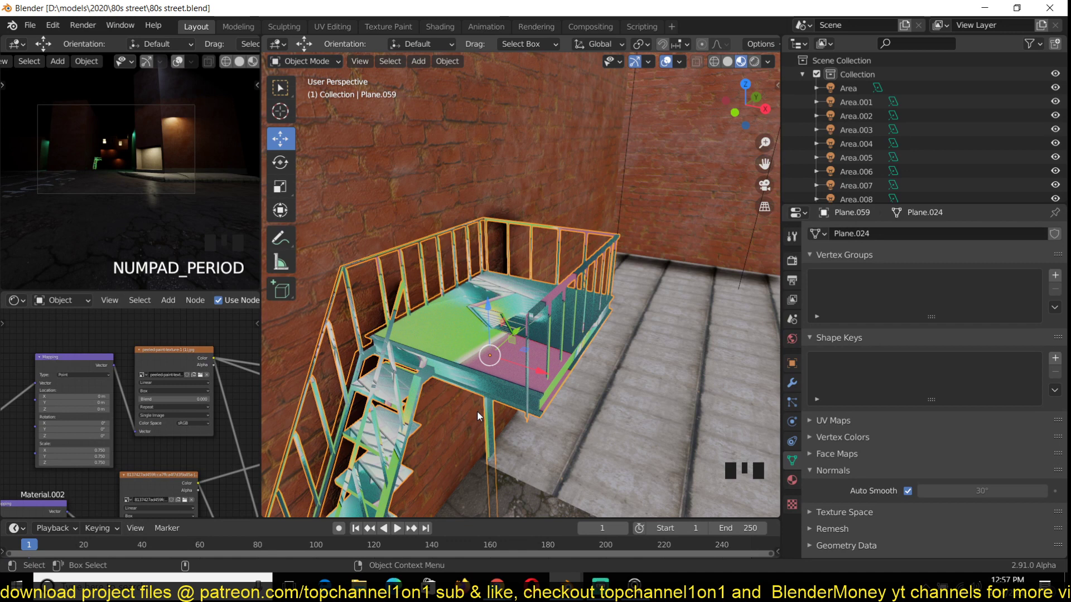
pyautogui.press('`')
pyautogui.moveTo(478, 416); pyautogui.dragTo(474, 438, button='middle')
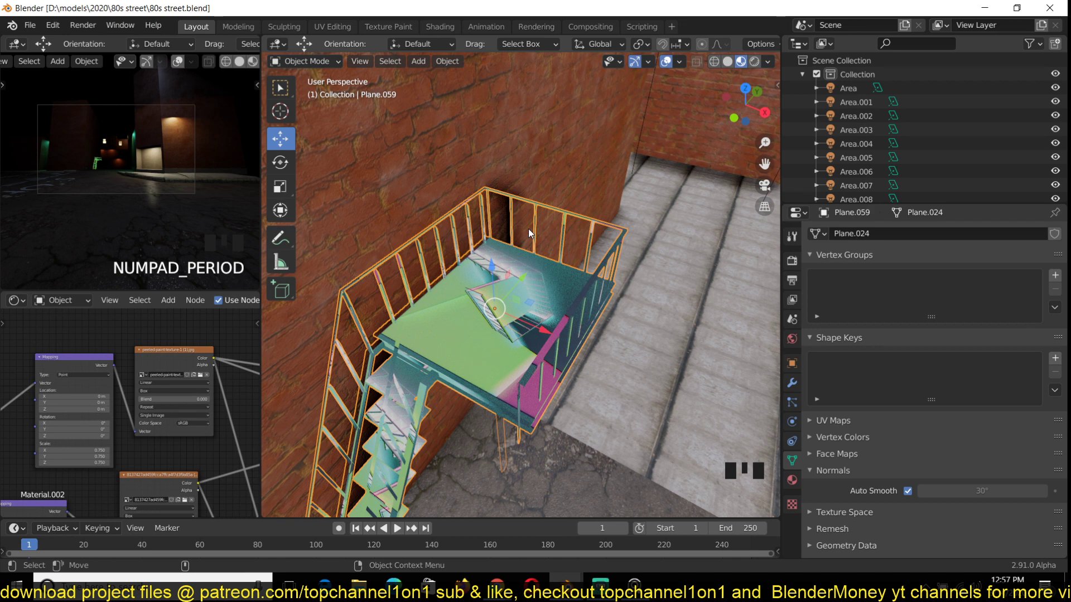
pyautogui.scroll(-2, 447, 157)
pyautogui.scroll(-3, 447, 158)
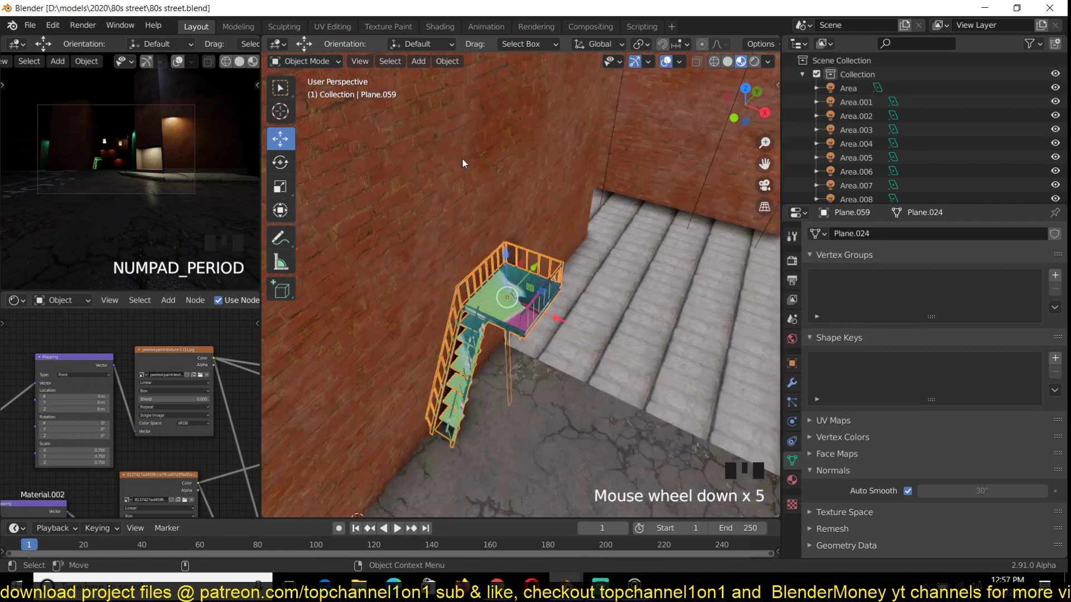
pyautogui.scroll(-4, 462, 158)
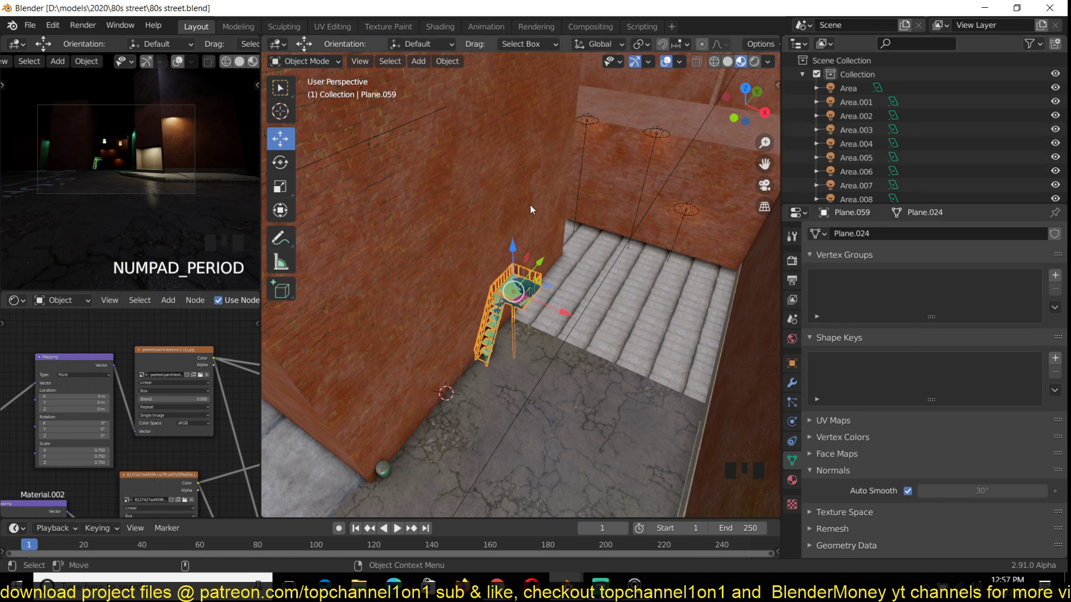
pyautogui.scroll(-3, 545, 217)
pyautogui.press('`')
pyautogui.scroll(3, 600, 194)
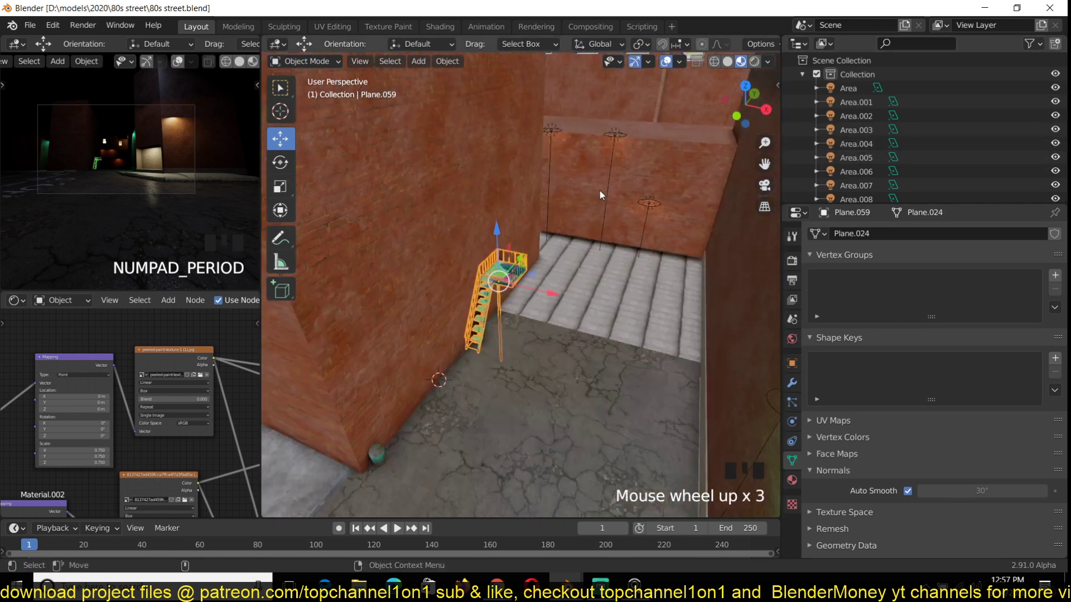
pyautogui.moveTo(600, 191); pyautogui.dragTo(571, 152, button='middle')
pyautogui.press('`')
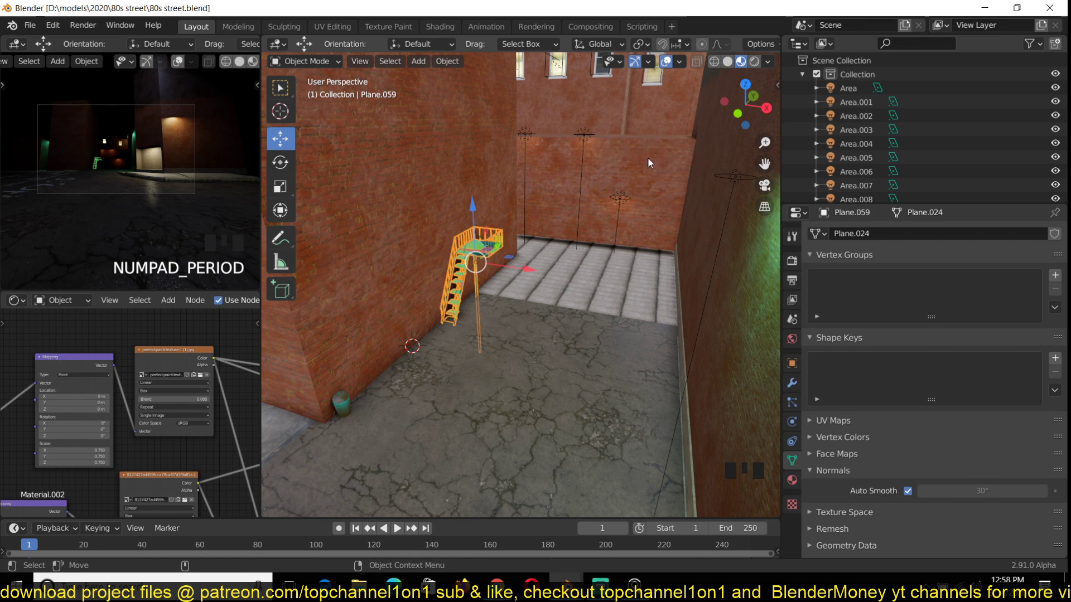
pyautogui.scroll(-2, 631, 206)
pyautogui.scroll(-3, 644, 206)
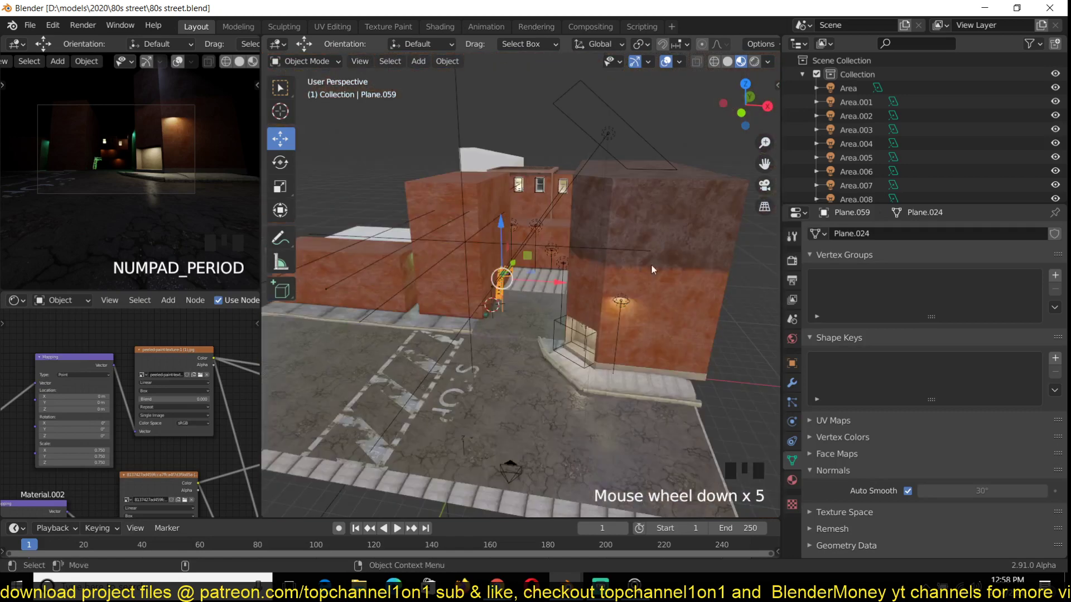
pyautogui.scroll(-4, 544, 298)
pyautogui.scroll(2, 564, 304)
pyautogui.scroll(1, 564, 304)
pyautogui.scroll(5, 543, 291)
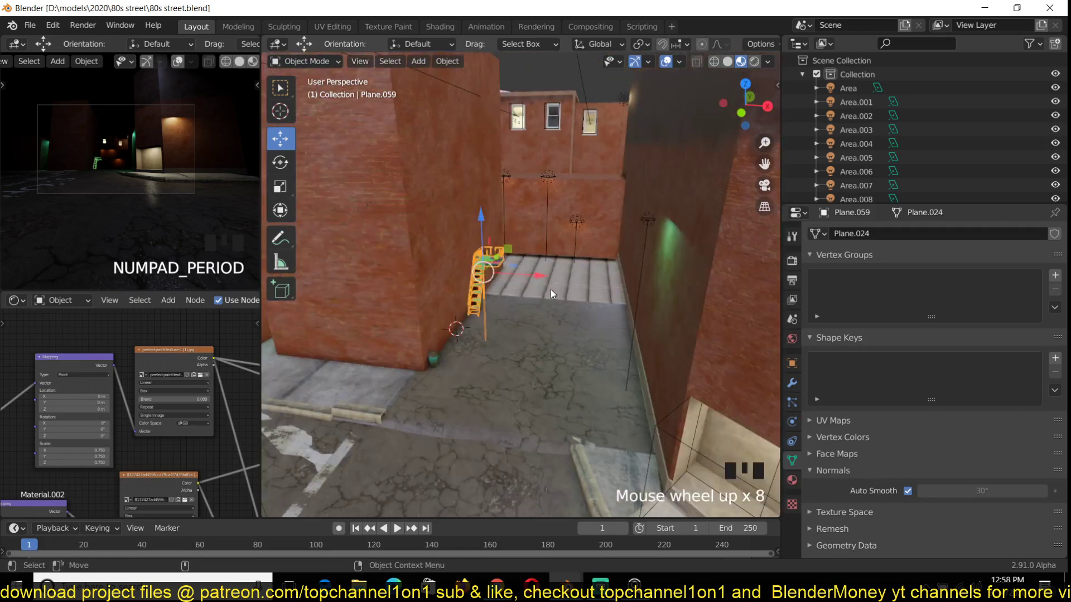
pyautogui.scroll(3, 550, 289)
pyautogui.scroll(1, 551, 290)
pyautogui.scroll(2, 551, 288)
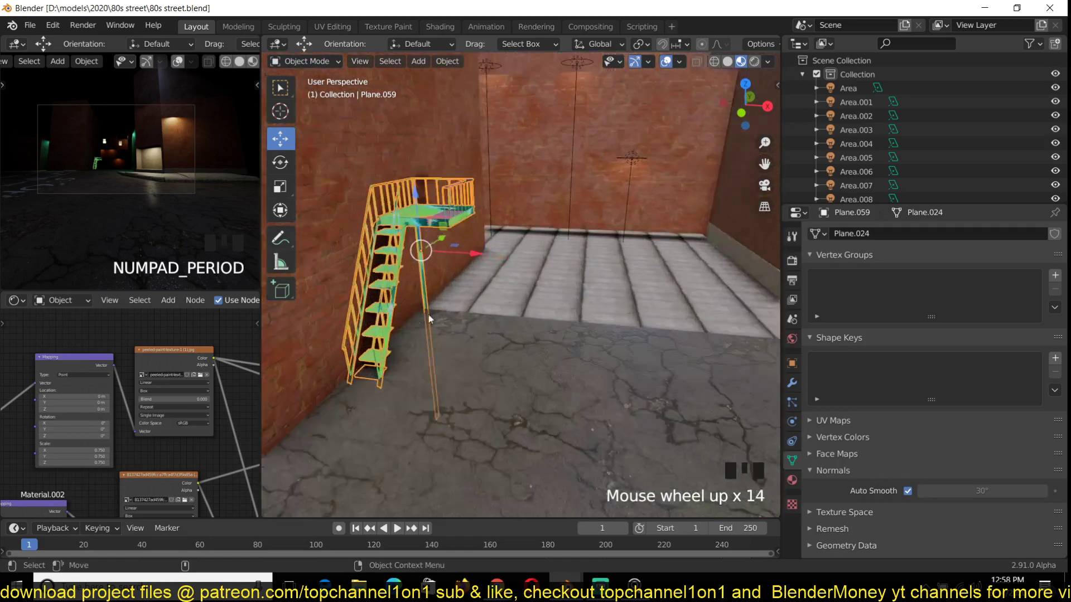
pyautogui.scroll(-5, 429, 315)
# Survey the brick alley from above, then fly along it at street level and rooftop height.
pyautogui.moveTo(490, 302)
pyautogui.mouseDown(button='middle')
pyautogui.moveTo(520, 330)
pyautogui.moveTo(561, 336)
pyautogui.moveTo(521, 301)
pyautogui.mouseUp(button='middle')
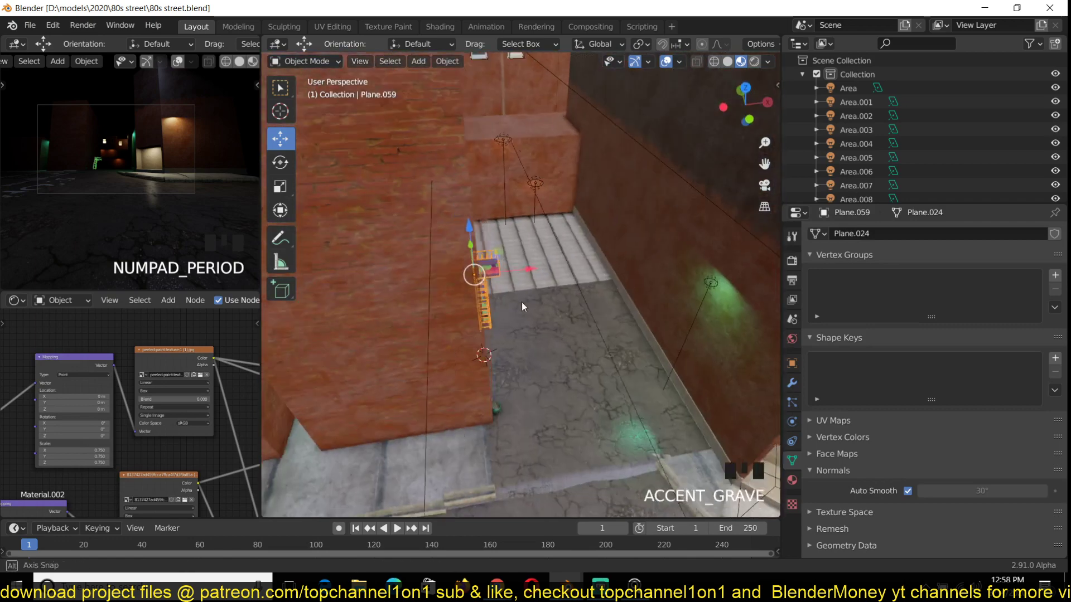
pyautogui.scroll(-4, 509, 296)
pyautogui.scroll(4, 458, 281)
pyautogui.moveTo(459, 281); pyautogui.dragTo(493, 240, button='middle')
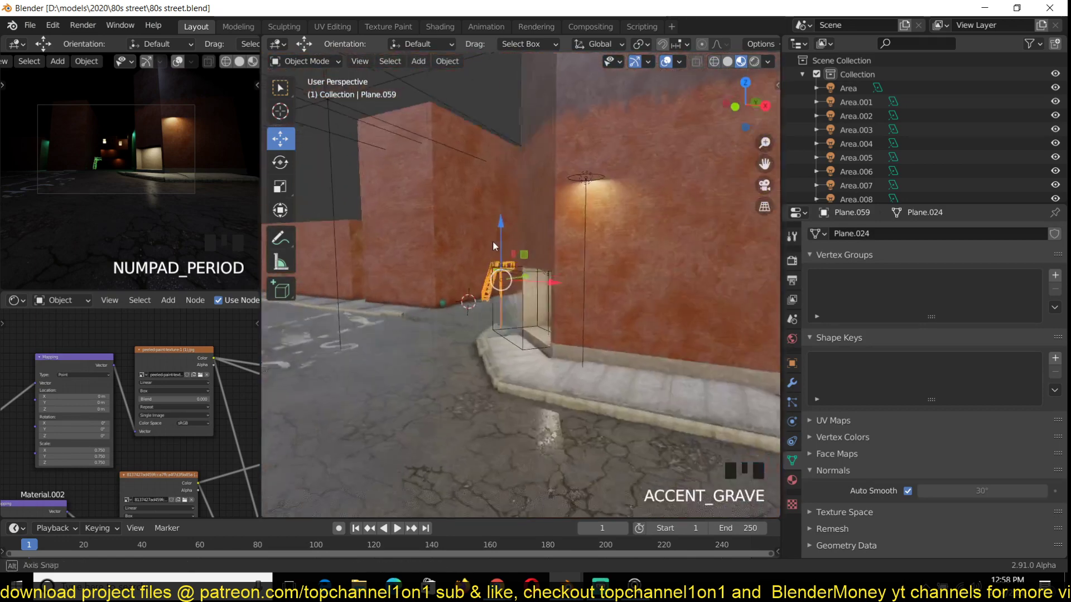
pyautogui.scroll(2, 492, 241)
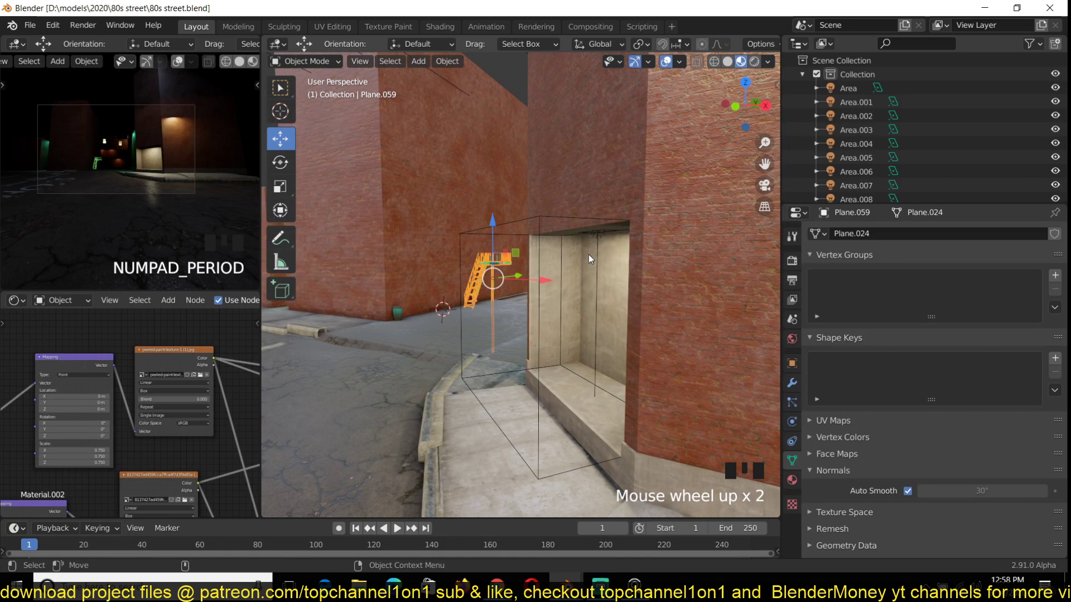
pyautogui.moveTo(539, 249)
pyautogui.mouseDown(button='middle')
pyautogui.moveTo(525, 255)
pyautogui.moveTo(522, 219)
pyautogui.mouseUp(button='middle')
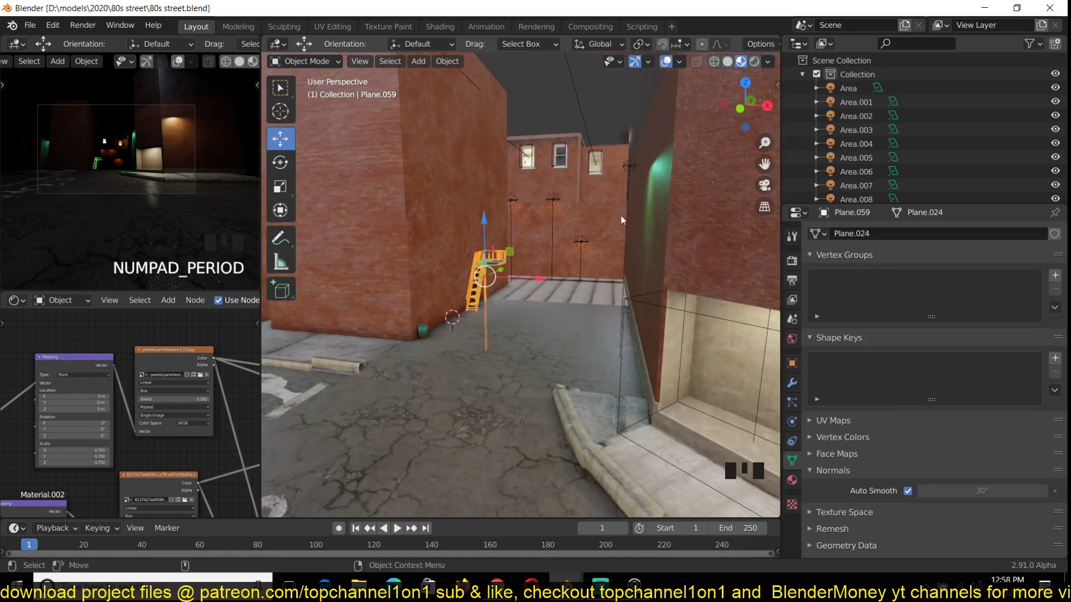
pyautogui.moveTo(622, 214)
pyautogui.mouseDown(button='middle')
pyautogui.moveTo(425, 279)
pyautogui.moveTo(605, 264)
pyautogui.mouseUp(button='middle')
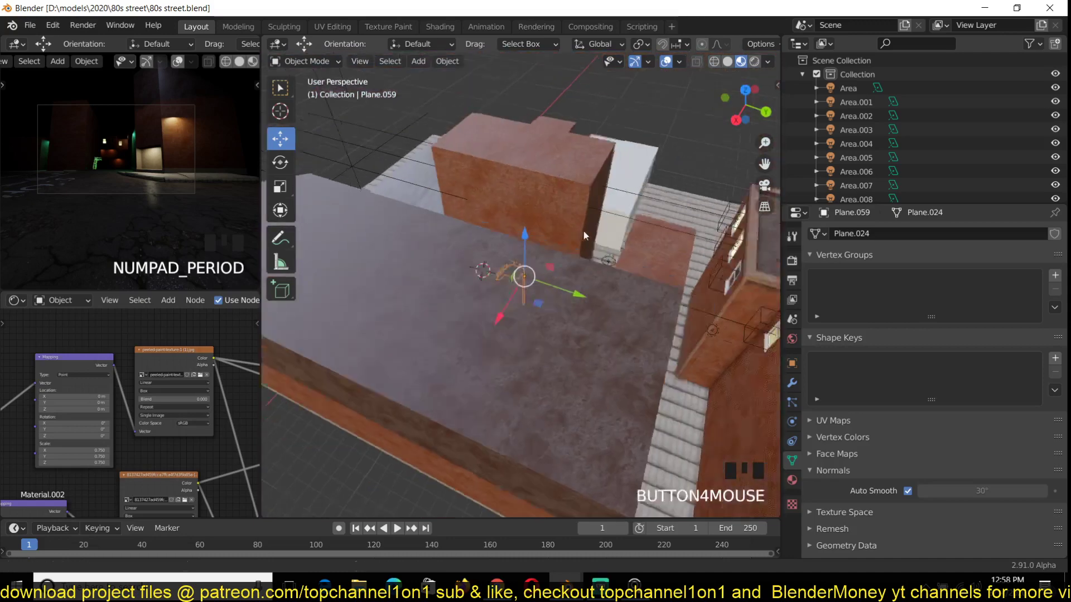
pyautogui.hotkey('shift', '`')
pyautogui.scroll(2, 699, 209)
pyautogui.moveTo(684, 262); pyautogui.dragTo(680, 225, button='middle')
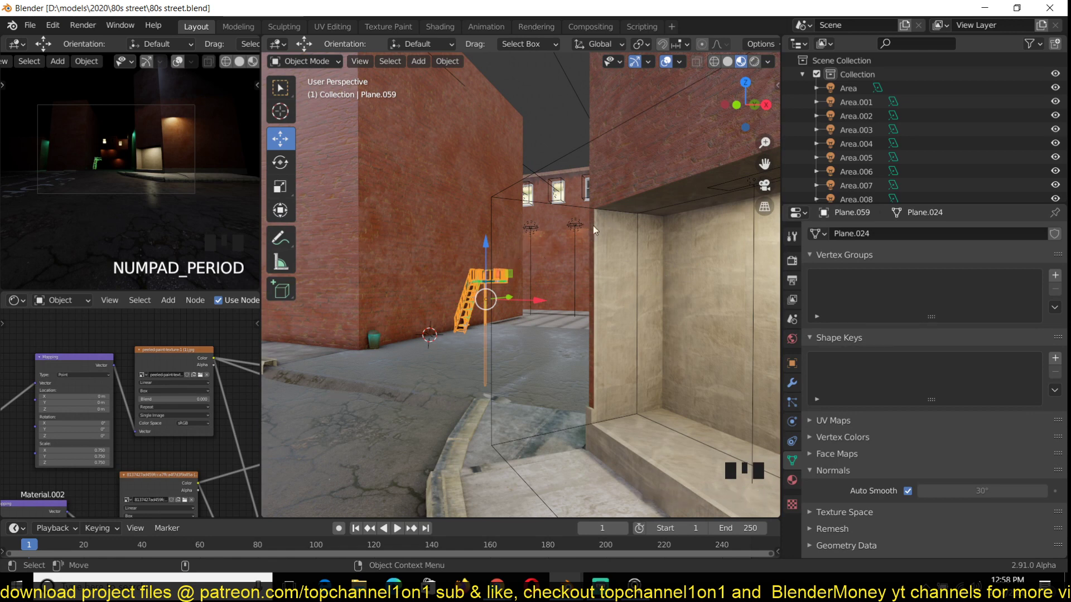
pyautogui.hotkey('shift', '`')
pyautogui.hotkey('shift', '`')
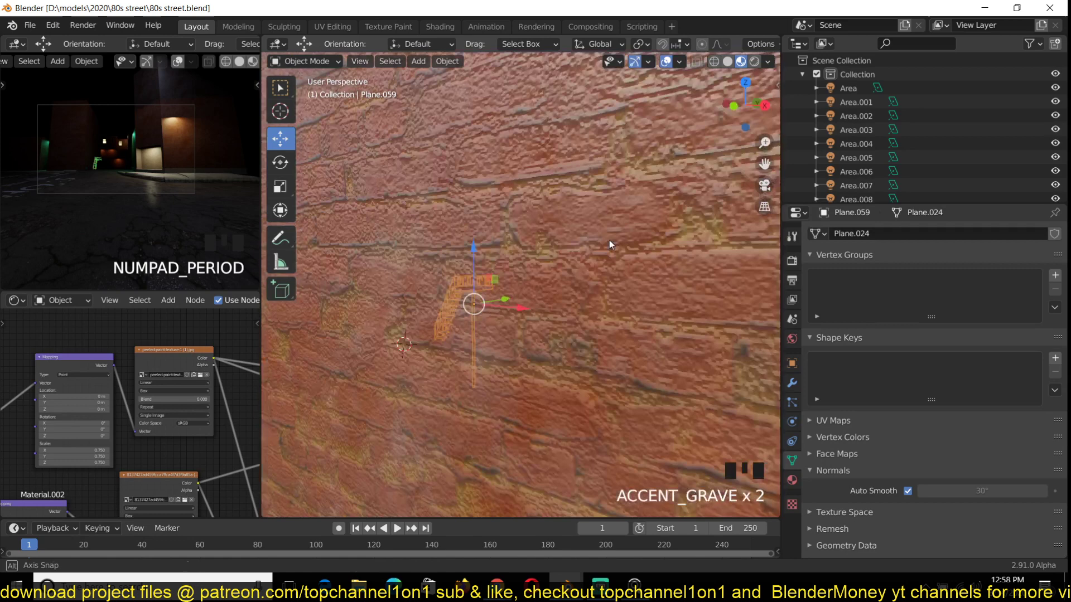
pyautogui.hotkey('shift', '`')
pyautogui.scroll(-1, 649, 248)
pyautogui.scroll(2, 622, 262)
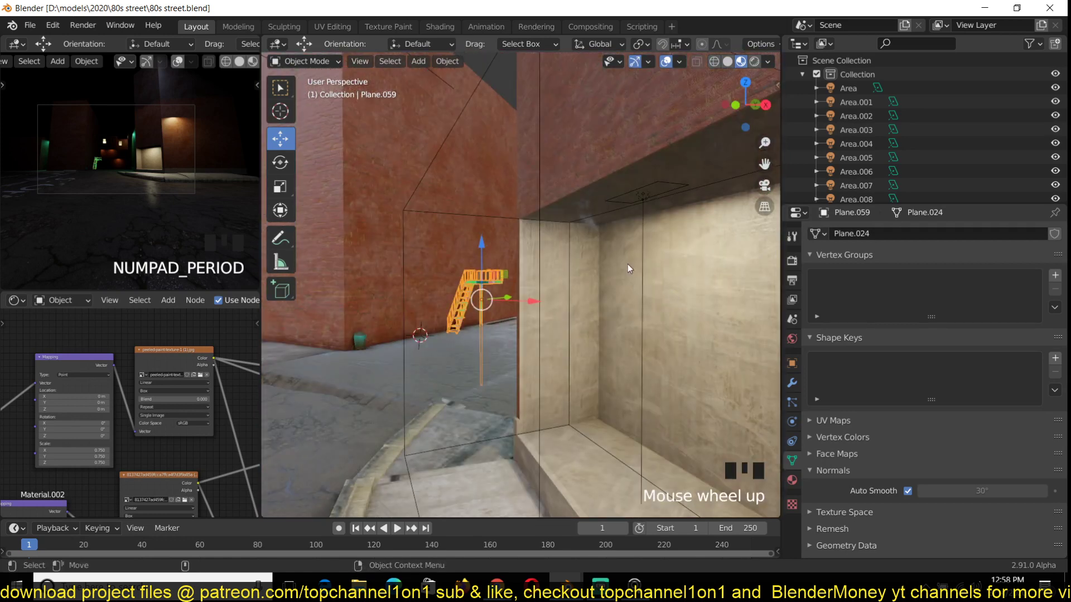
pyautogui.hotkey('shift', '`')
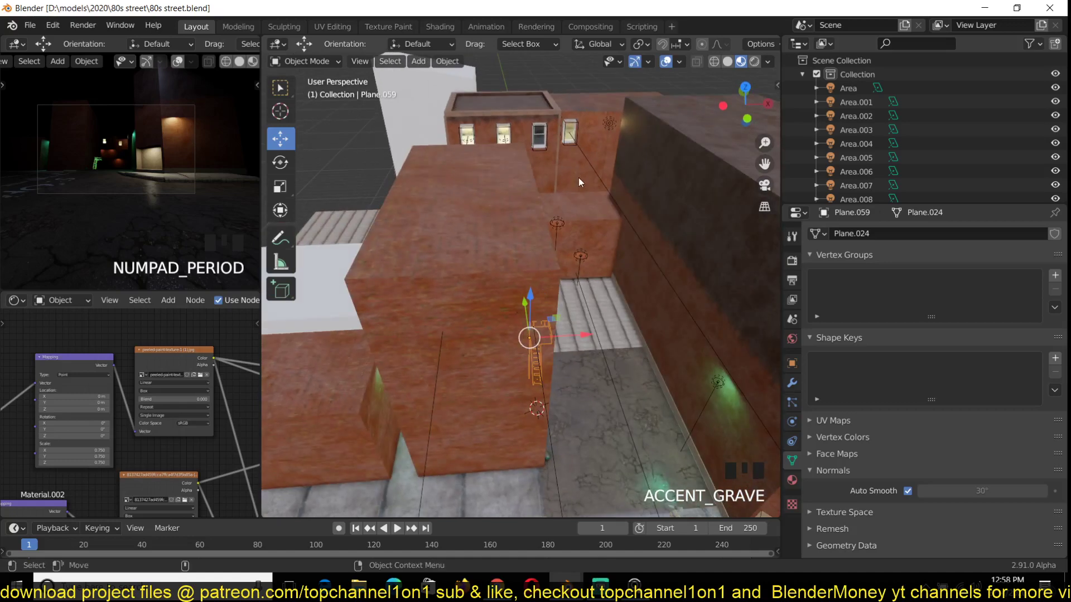
pyautogui.scroll(-1, 604, 255)
pyautogui.hotkey('shift', '`')
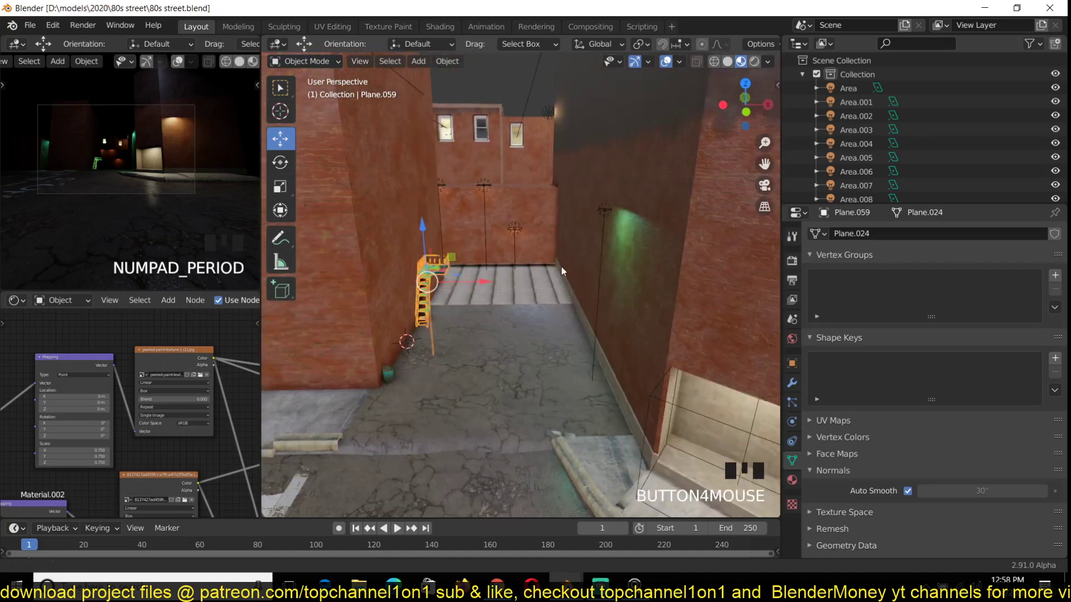
pyautogui.click(624, 296)
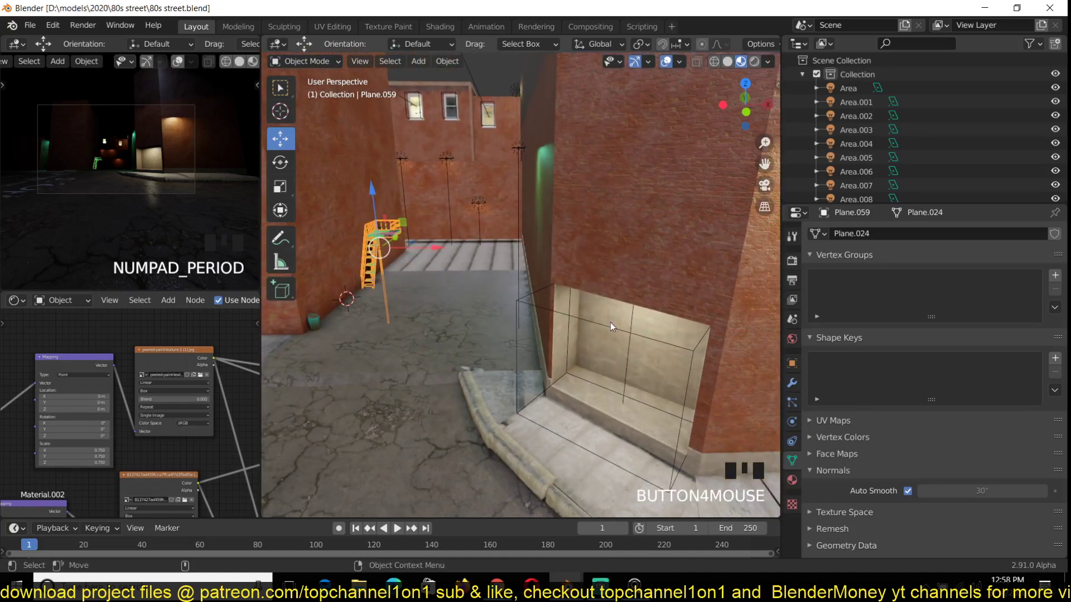
pyautogui.scroll(-3, 610, 322)
# Fly around the fire-escape landing, viewing it from the side, above and underneath.
pyautogui.hotkey('shift', '`')
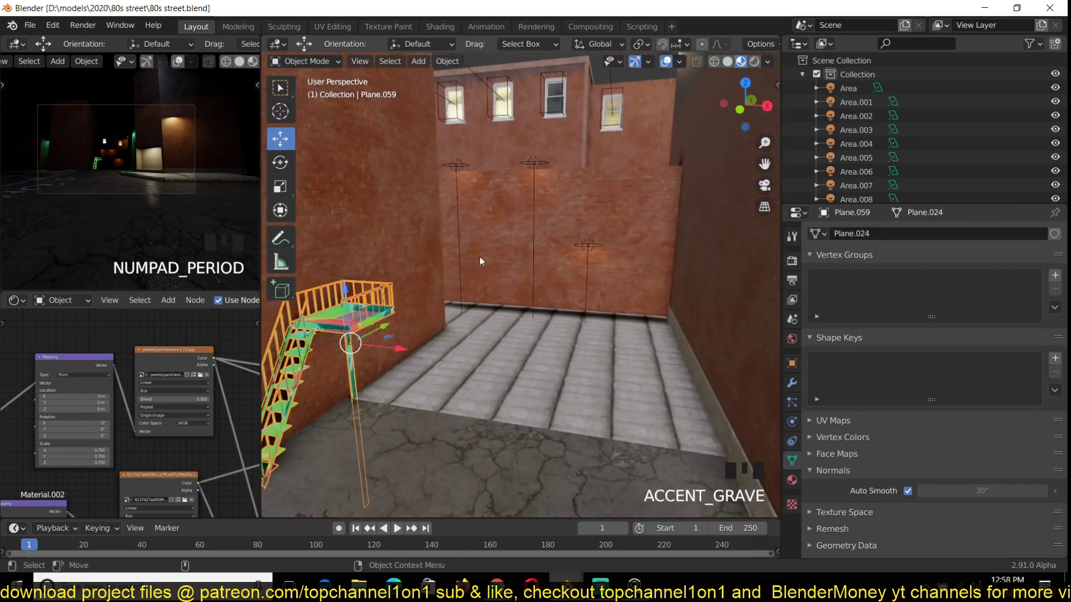
pyautogui.scroll(1, 553, 240)
pyautogui.press('KP_Decimal')
pyautogui.scroll(4, 553, 248)
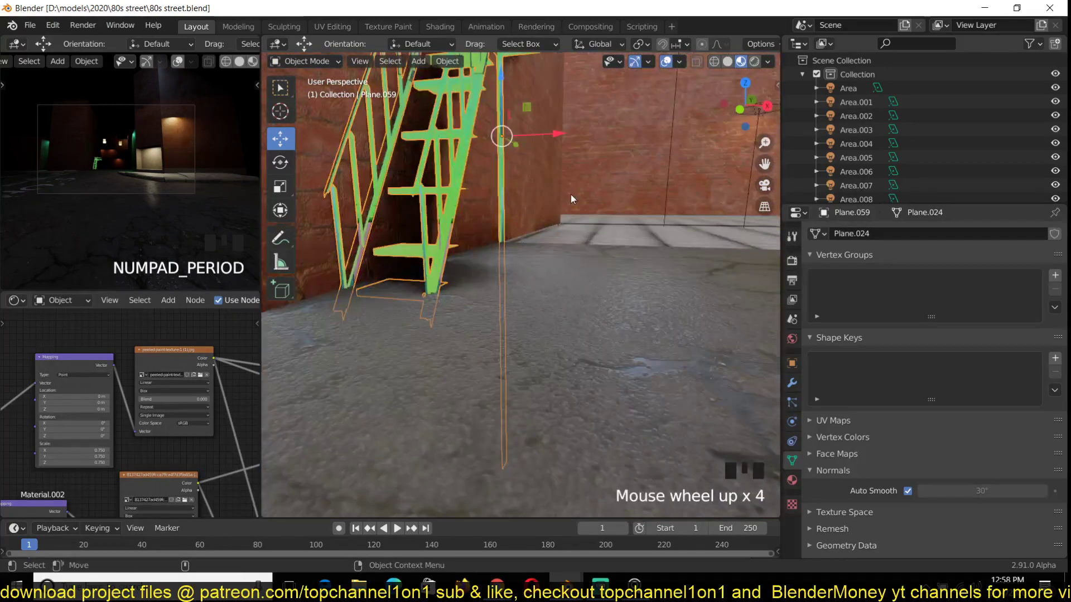
pyautogui.hotkey('shift', '`')
pyautogui.scroll(1, 506, 249)
pyautogui.hotkey('shift', '`')
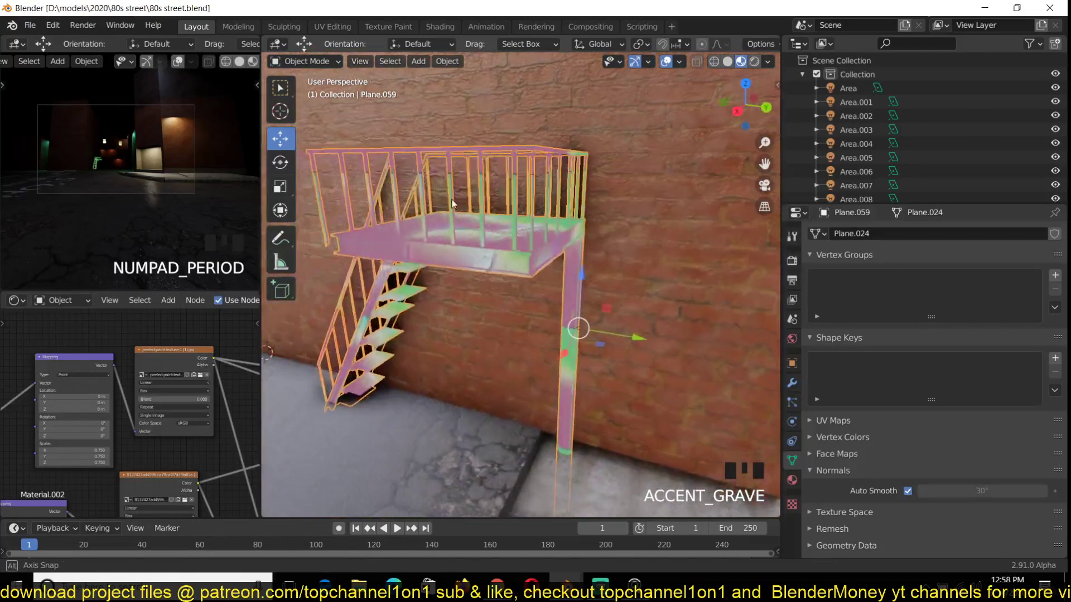
pyautogui.hotkey('shift', '`')
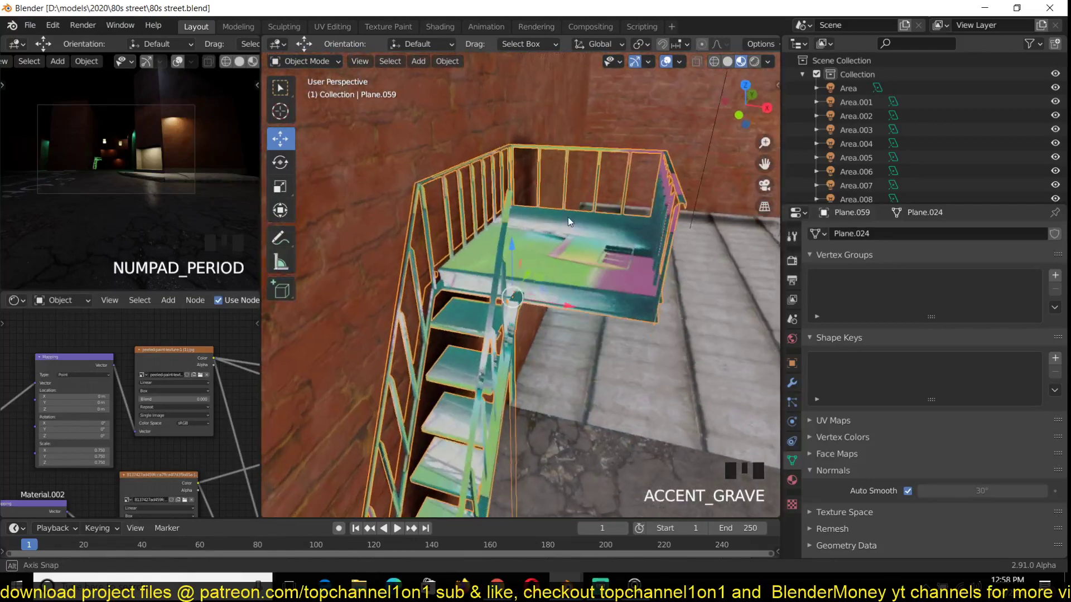
pyautogui.hotkey('shift', '`')
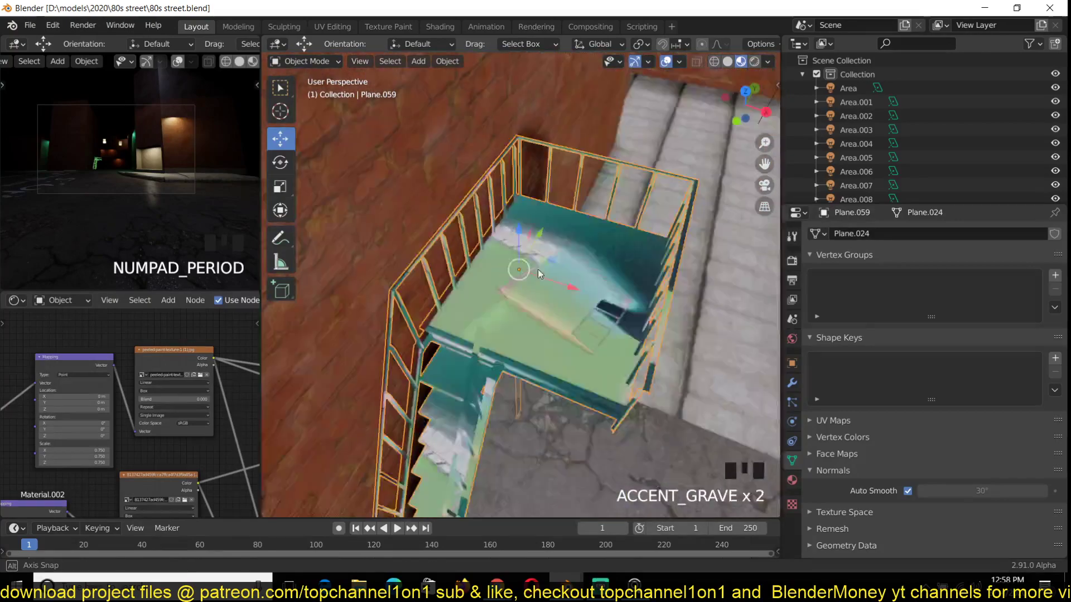
pyautogui.hotkey('shift', '`')
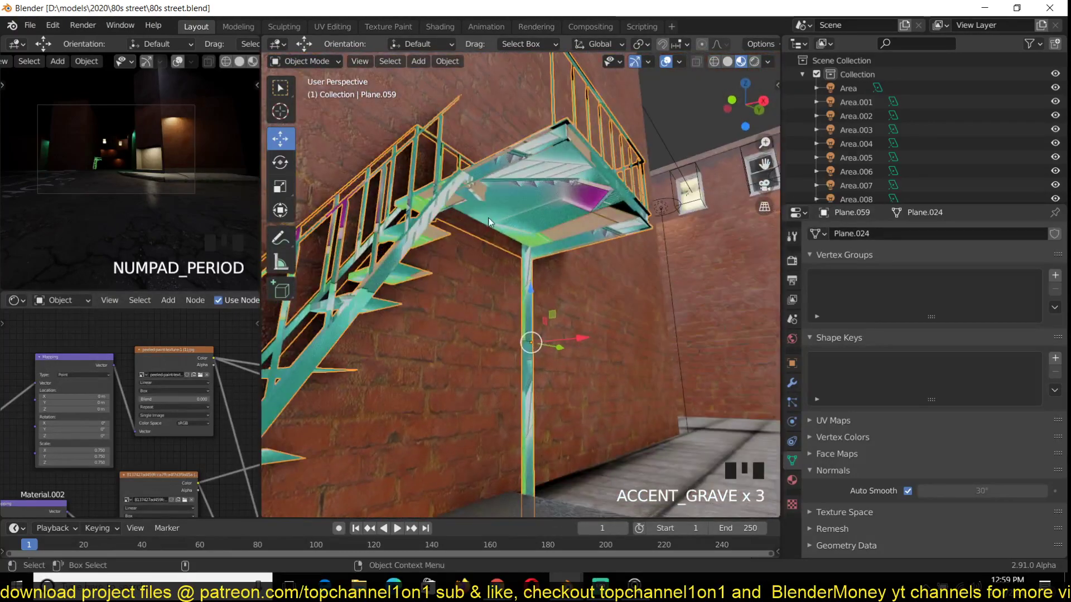
pyautogui.hotkey('shift', '`')
pyautogui.click(495, 262)
pyautogui.hotkey('shift', '`')
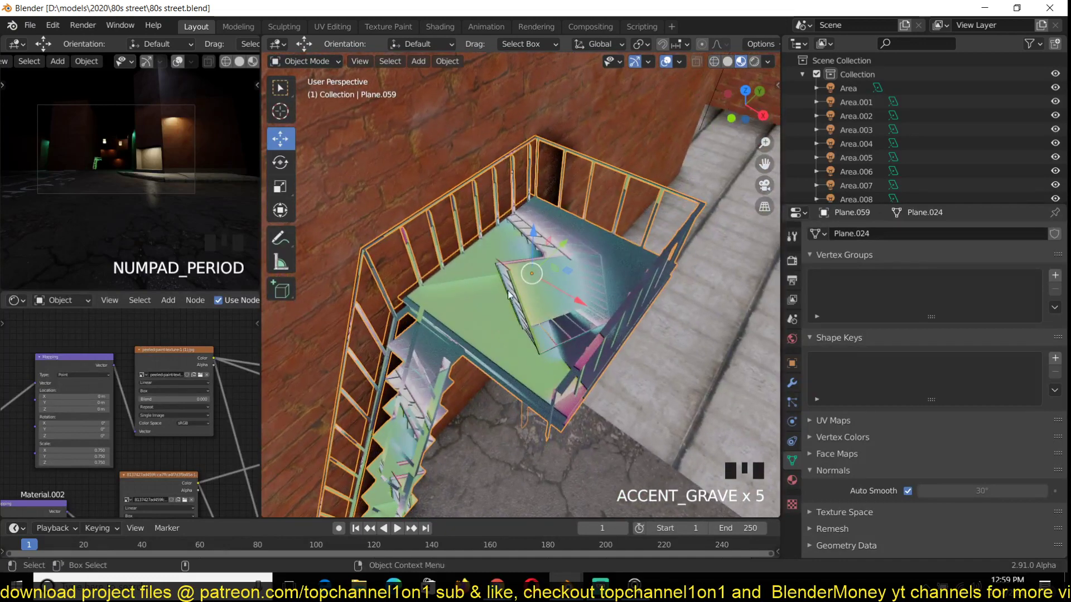
pyautogui.click(528, 276)
pyautogui.hotkey('shift', '`')
# Select only the fire-escape staircase and look through the scene camera.
pyautogui.hotkey('alt', 'a')
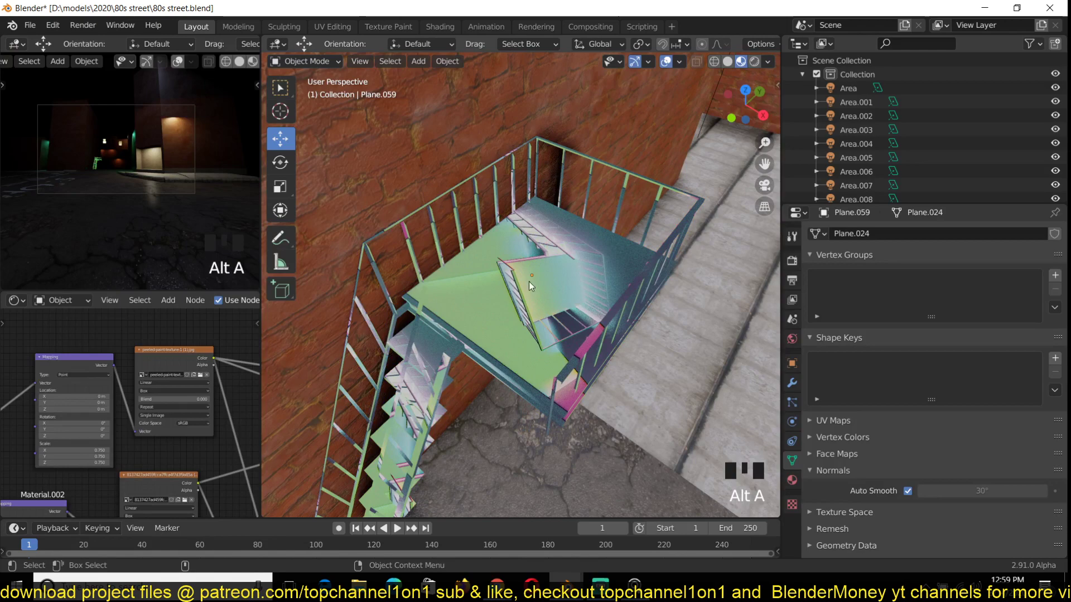
pyautogui.click(548, 302)
pyautogui.scroll(-5, 570, 281)
pyautogui.hotkey('shift', '`')
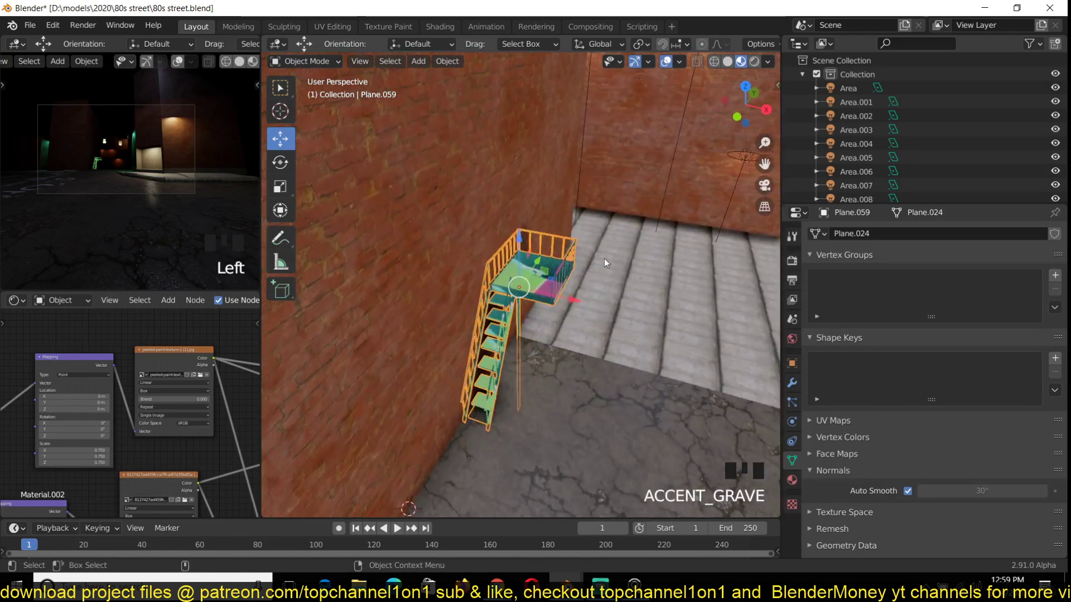
pyautogui.press('KP_0')
pyautogui.press('KP_0')
pyautogui.press('KP_0')
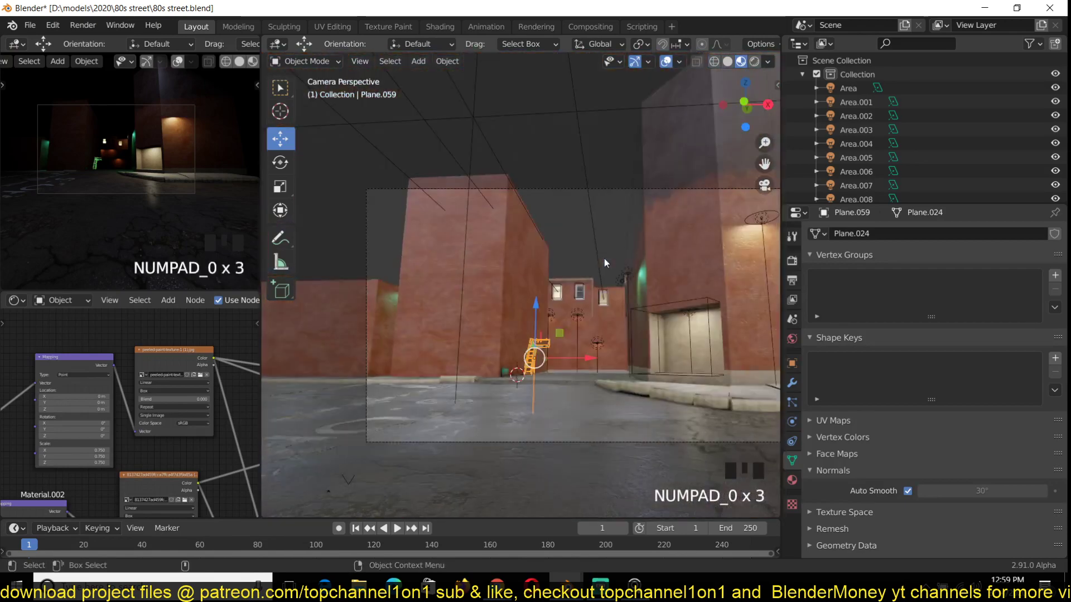
# Select and frame the fire-escape stair, then preview one texture so it renders plain grey.
pyautogui.hotkey('alt', 'a')
pyautogui.press('`')
pyautogui.press('`')
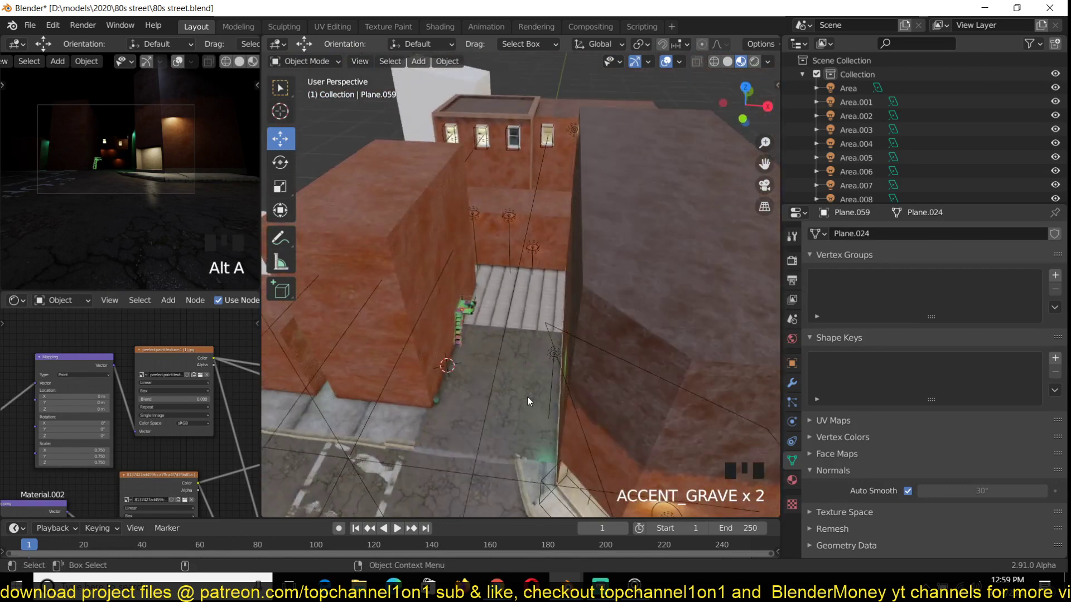
pyautogui.scroll(-1, 527, 397)
pyautogui.press('`')
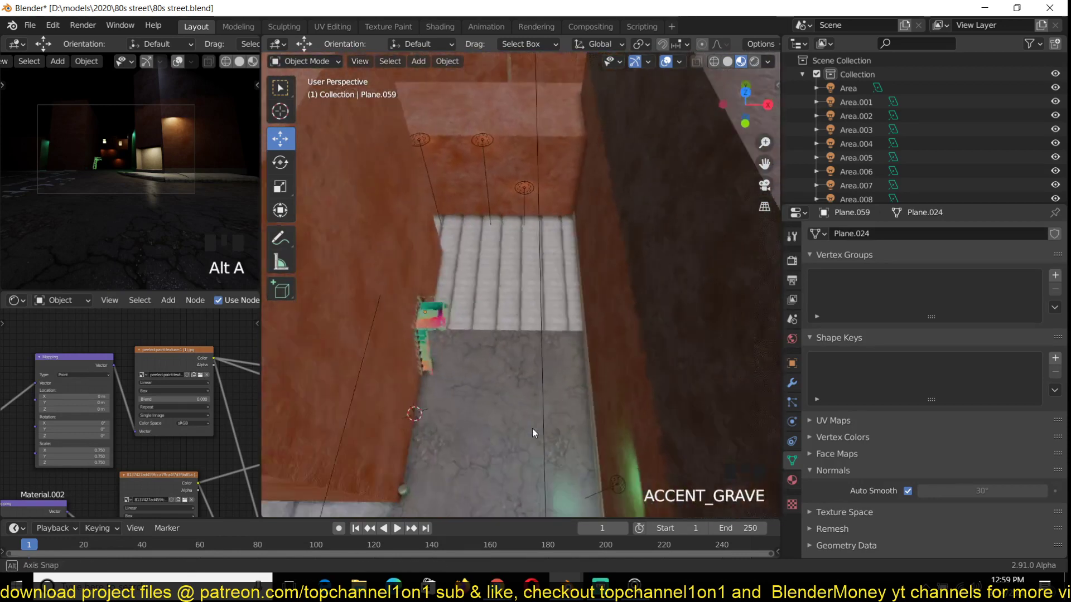
pyautogui.click(441, 316)
pyautogui.press('KP_Decimal')
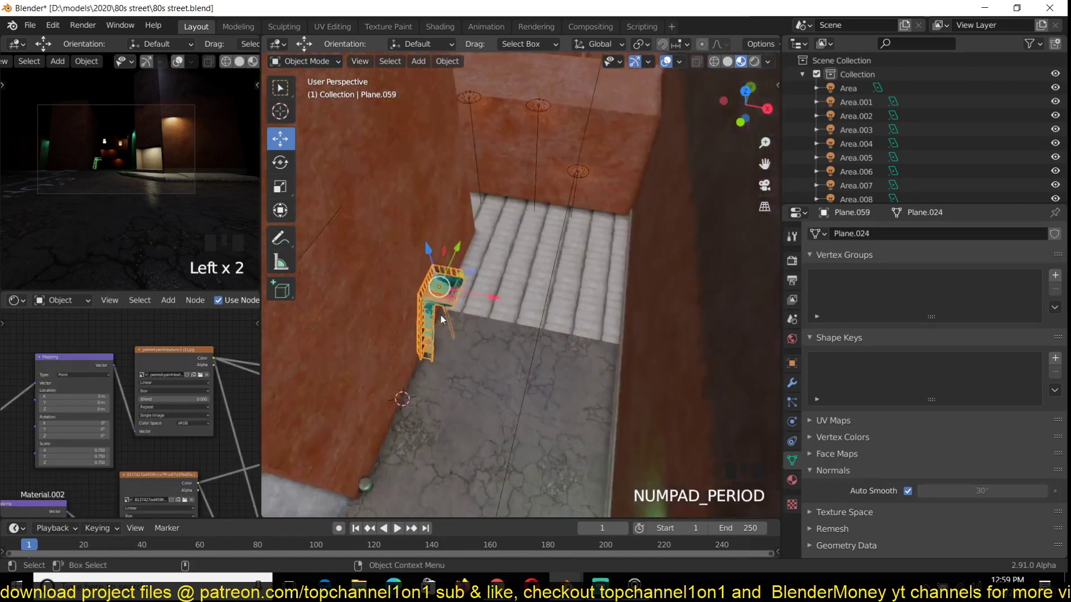
pyautogui.scroll(4, 145, 381)
pyautogui.keyDown('ctrl'); pyautogui.keyDown('shift'); pyautogui.click(181, 354); pyautogui.keyUp('shift'); pyautogui.keyUp('ctrl')
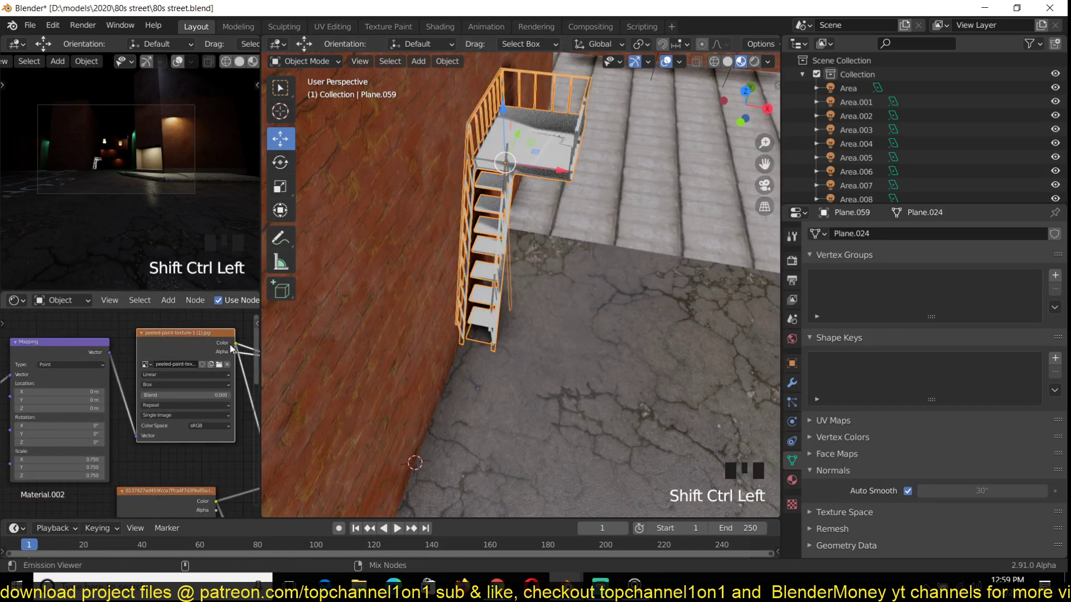
# Restore the full material on the staircase, then preview its peeled-paint texture.
pyautogui.keyDown('ctrl'); pyautogui.keyDown('shift'); pyautogui.click(205, 344); pyautogui.keyUp('shift'); pyautogui.keyUp('ctrl')
pyautogui.press('`')
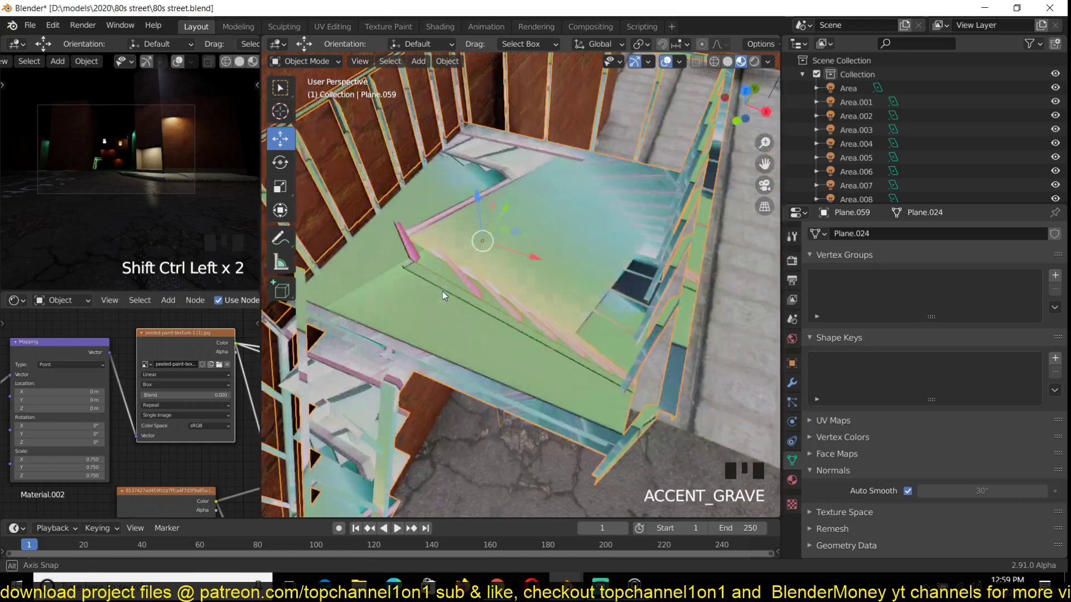
pyautogui.keyDown('ctrl'); pyautogui.keyDown('shift'); pyautogui.click(212, 353); pyautogui.keyUp('shift'); pyautogui.keyUp('ctrl')
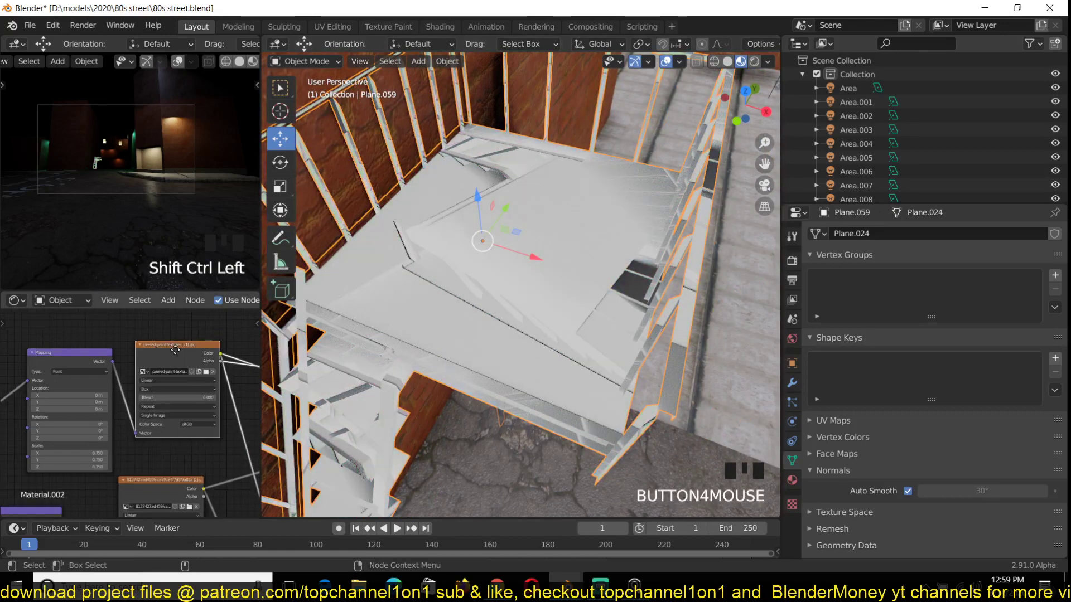
# Reload the peeled-paint image and preview it, giving green-and-pink stripes on the stairs.
pyautogui.click(218, 369)
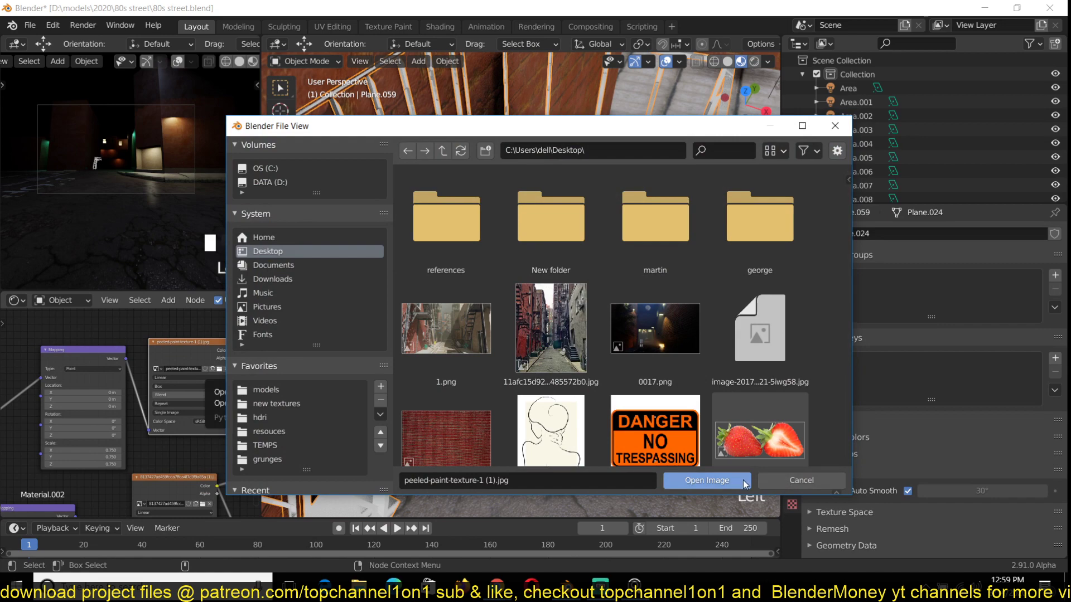
pyautogui.click(742, 481)
pyautogui.scroll(-2, 391, 411)
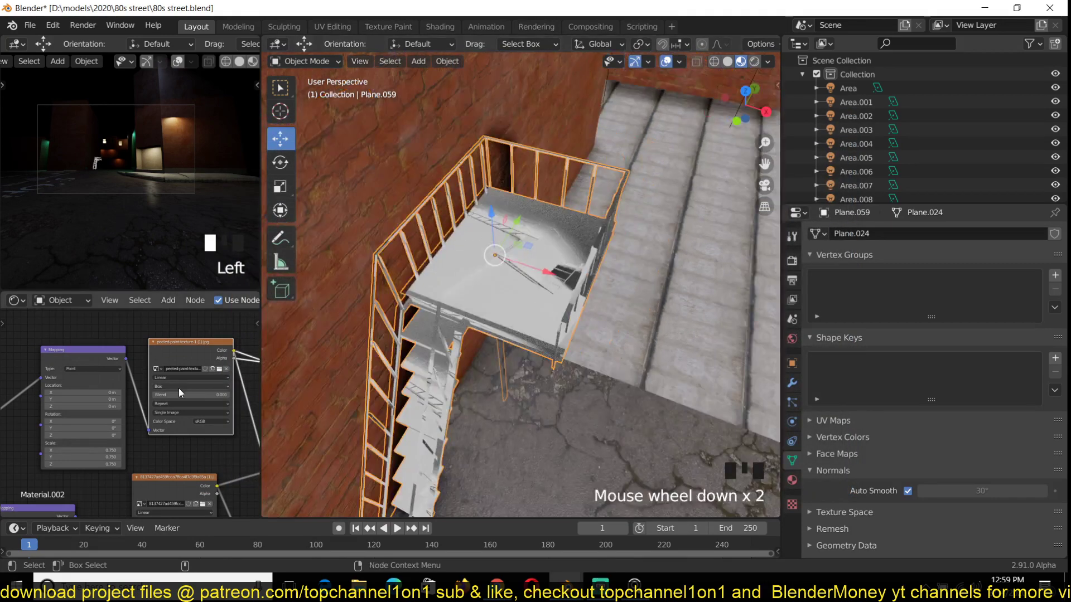
pyautogui.scroll(-1, 178, 389)
pyautogui.keyDown('ctrl'); pyautogui.keyDown('shift'); pyautogui.click(186, 443); pyautogui.keyUp('shift'); pyautogui.keyUp('ctrl')
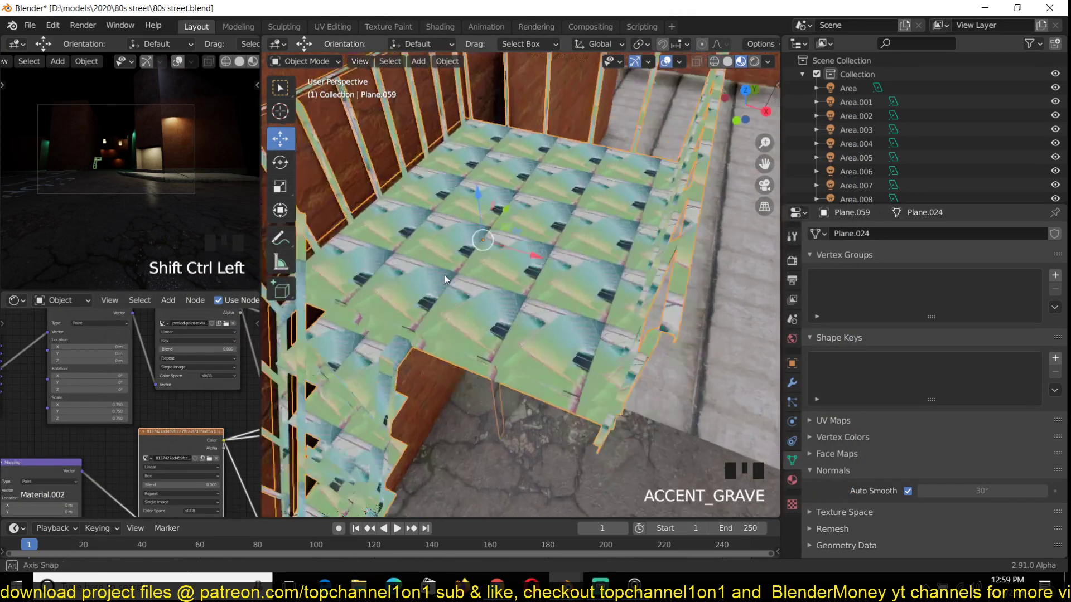
pyautogui.moveTo(445, 275); pyautogui.dragTo(464, 245, button='middle')
pyautogui.press('`')
pyautogui.scroll(-1, 424, 267)
pyautogui.scroll(-2, 406, 262)
# Select the wall and preview a texture from its material.
pyautogui.click(454, 226)
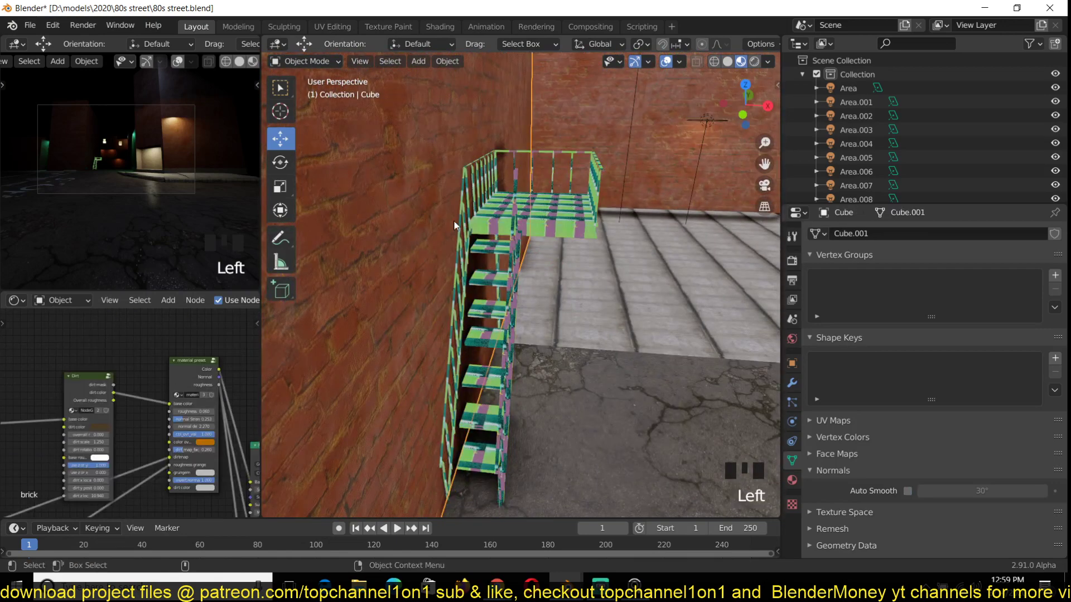
pyautogui.keyDown('ctrl'); pyautogui.keyDown('shift'); pyautogui.click(190, 373); pyautogui.keyUp('shift'); pyautogui.keyUp('ctrl')
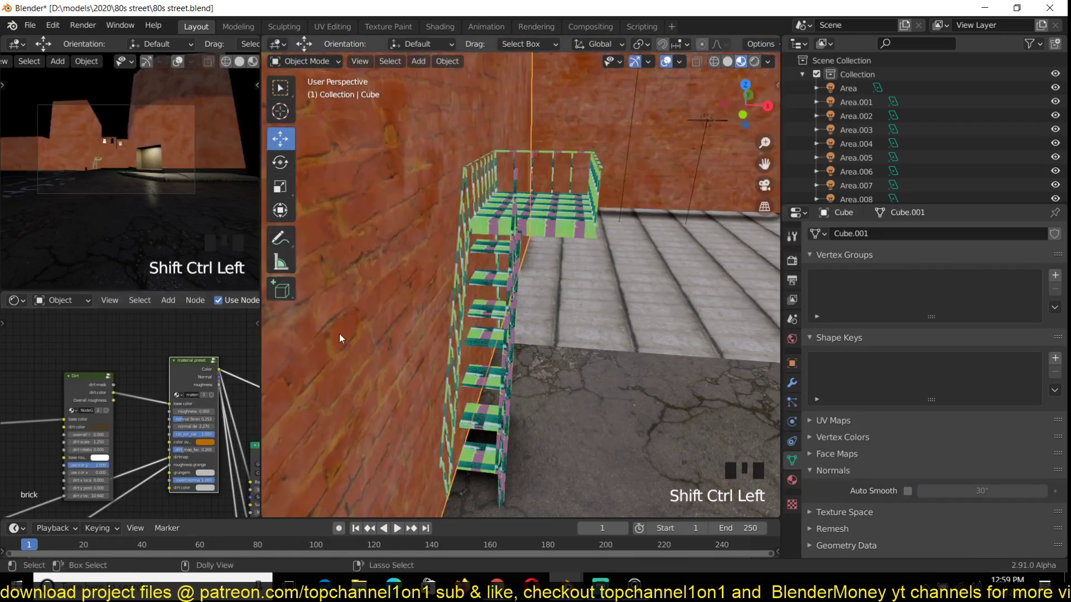
pyautogui.press('`')
pyautogui.scroll(-6, 88, 411)
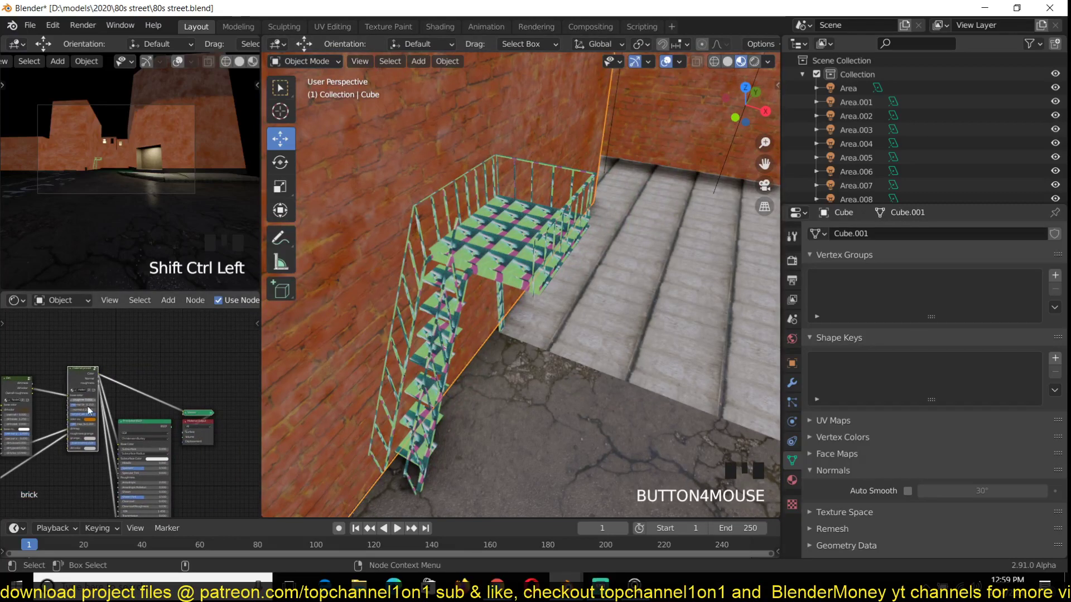
# Select the stair platform and save the 80s street file.
pyautogui.keyDown('ctrl'); pyautogui.keyDown('shift'); pyautogui.click(143, 425); pyautogui.keyUp('shift'); pyautogui.keyUp('ctrl')
pyautogui.scroll(2, 486, 251)
pyautogui.click(486, 249)
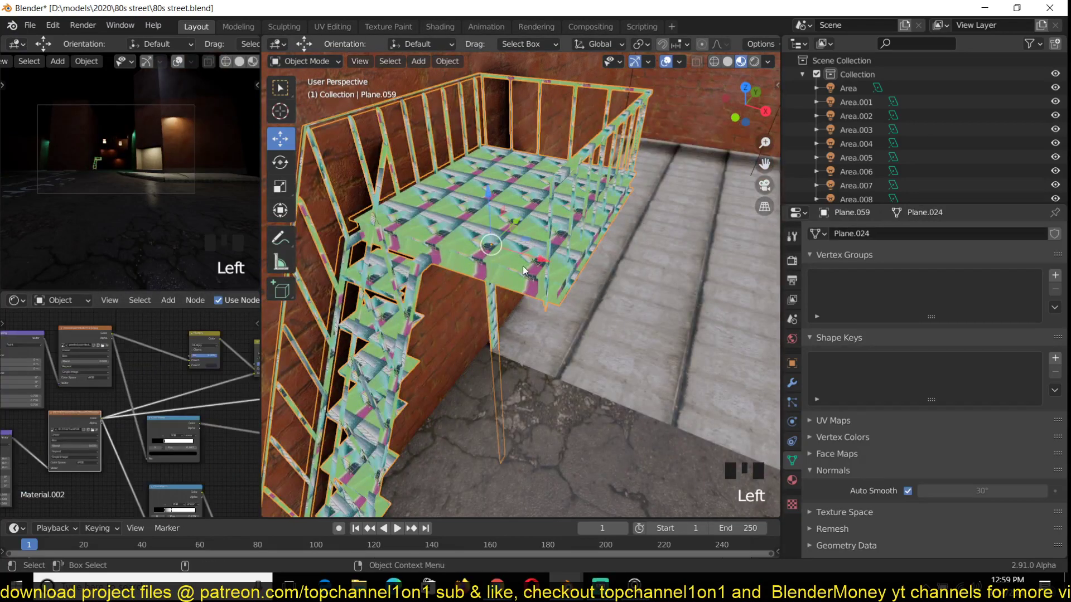
pyautogui.press('`')
pyautogui.hotkey('ctrl', 's')
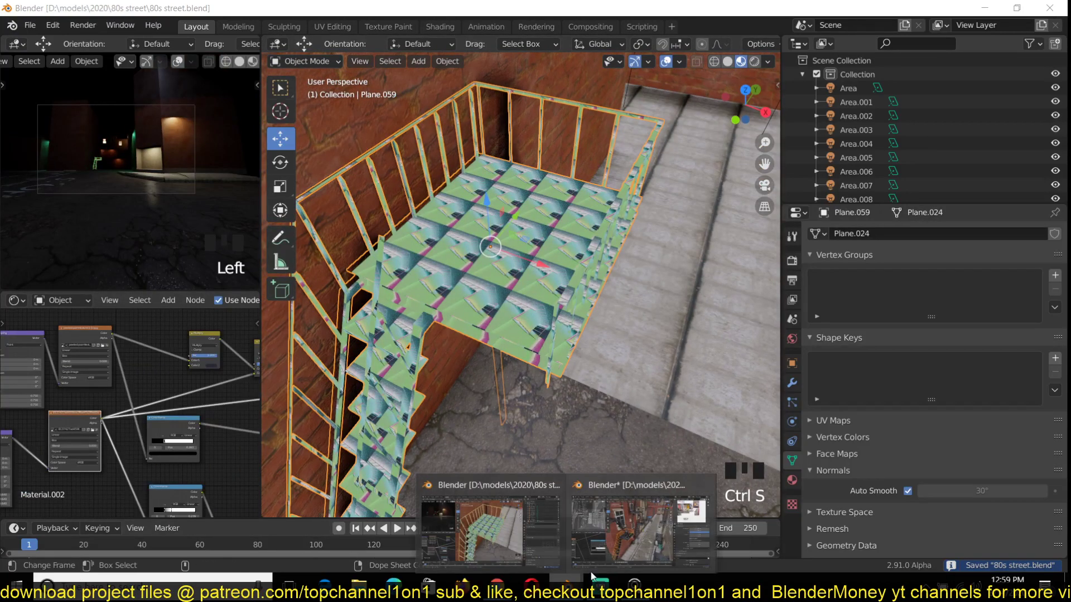
# In the other alley scene file, orbit in to inspect the working fire-escape balcony.
pyautogui.click(628, 527)
pyautogui.moveTo(634, 470)
pyautogui.mouseDown(button='middle')
pyautogui.moveTo(604, 284)
pyautogui.moveTo(333, 315)
pyautogui.mouseUp(button='middle')
pyautogui.scroll(-3, 528, 311)
pyautogui.moveTo(512, 311); pyautogui.dragTo(508, 317, button='middle')
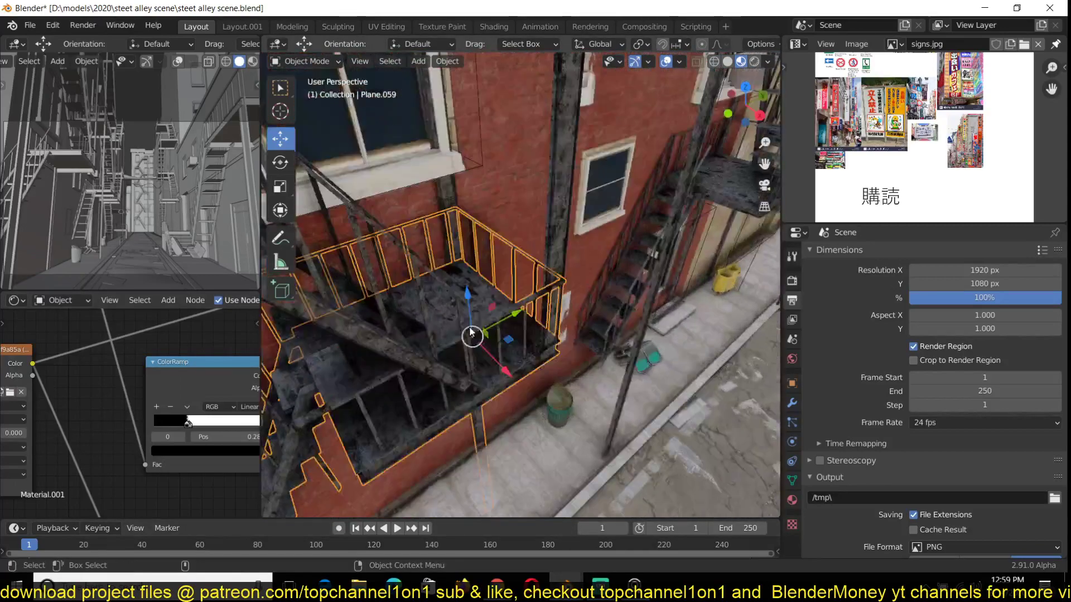
pyautogui.scroll(3, 508, 317)
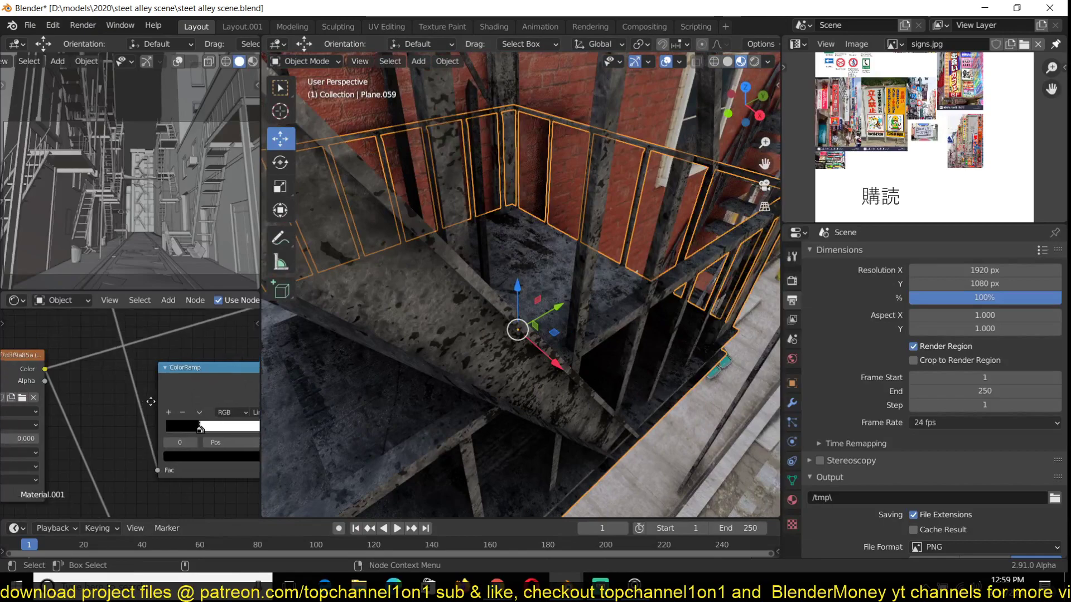
# Preview that file's image texture, restore its full shader, then return to 80s street.
pyautogui.moveTo(88, 386); pyautogui.dragTo(171, 405, button='middle')
pyautogui.keyDown('ctrl'); pyautogui.keyDown('shift'); pyautogui.click(86, 387); pyautogui.keyUp('shift'); pyautogui.keyUp('ctrl')
pyautogui.scroll(-3, 481, 317)
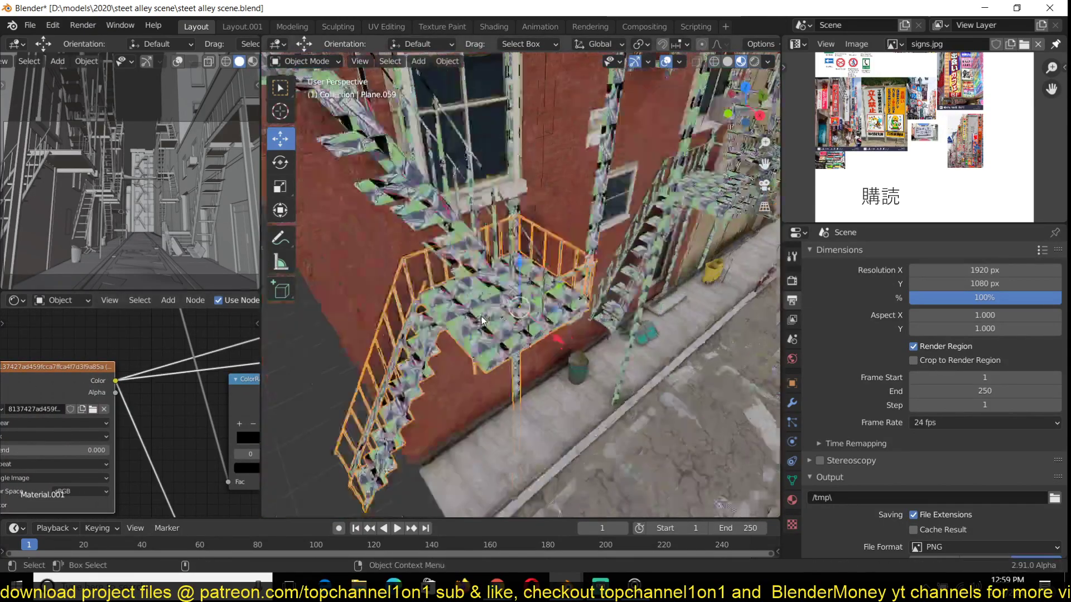
pyautogui.moveTo(481, 316)
pyautogui.mouseDown(button='middle')
pyautogui.moveTo(443, 362)
pyautogui.moveTo(469, 335)
pyautogui.mouseUp(button='middle')
pyautogui.scroll(2, 481, 316)
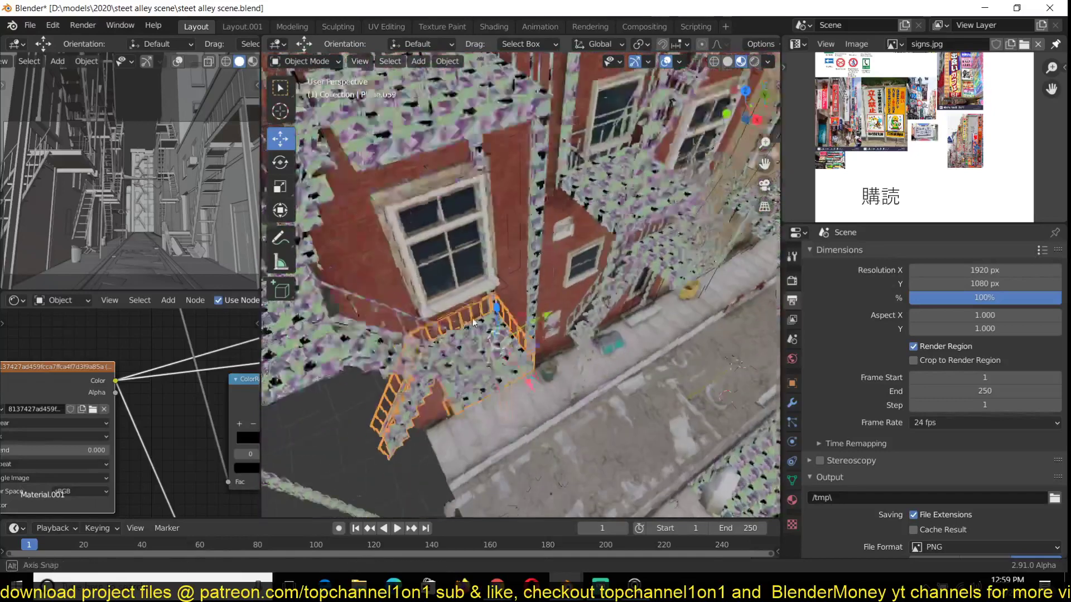
pyautogui.scroll(-3, 205, 379)
pyautogui.scroll(-4, 205, 379)
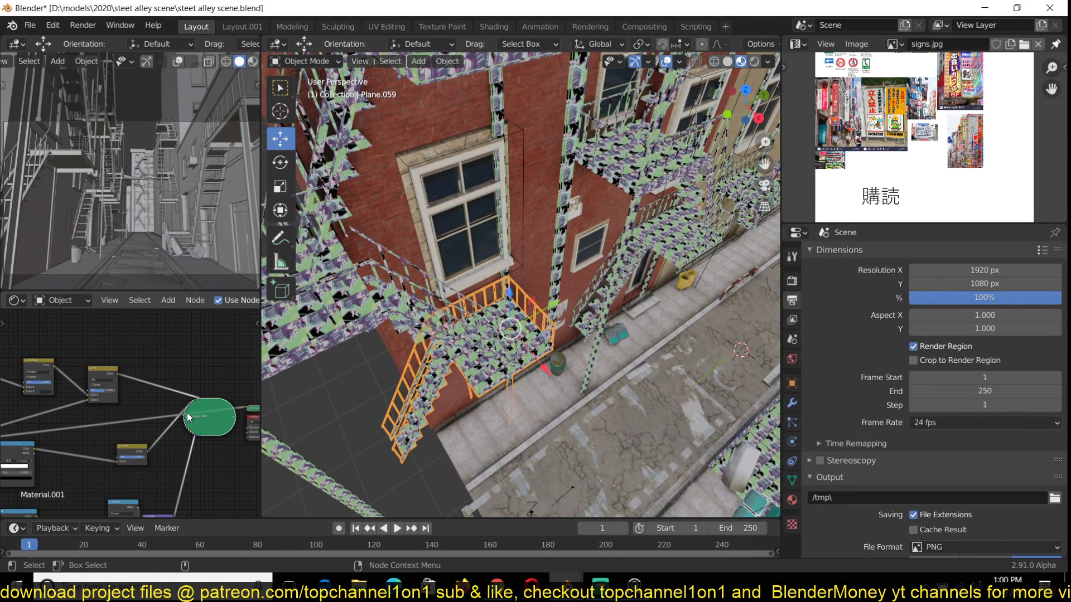
pyautogui.click(187, 418)
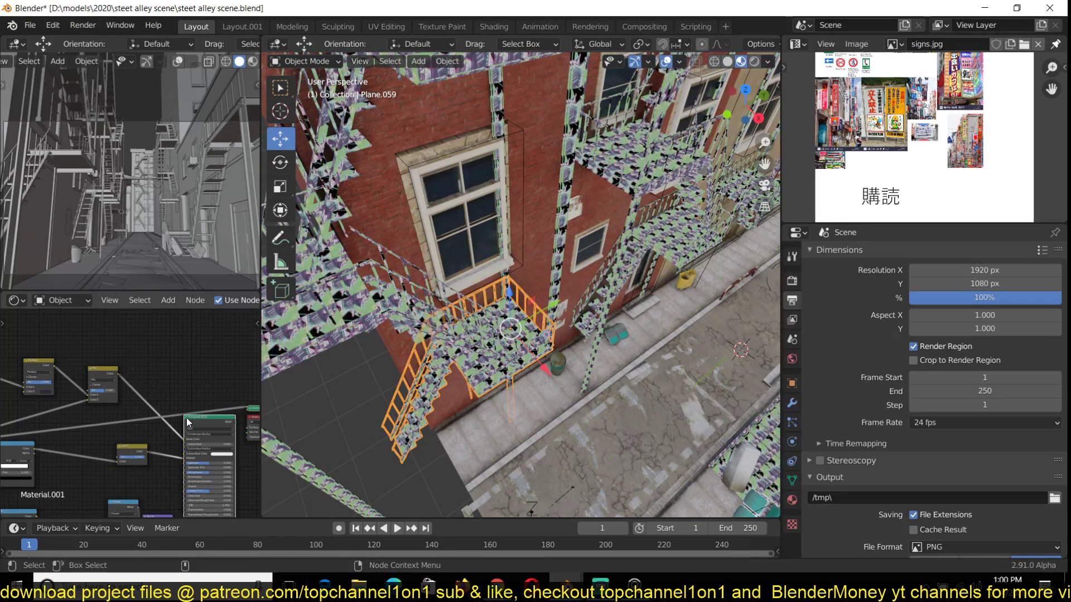
pyautogui.moveTo(502, 318); pyautogui.dragTo(560, 281, button='middle')
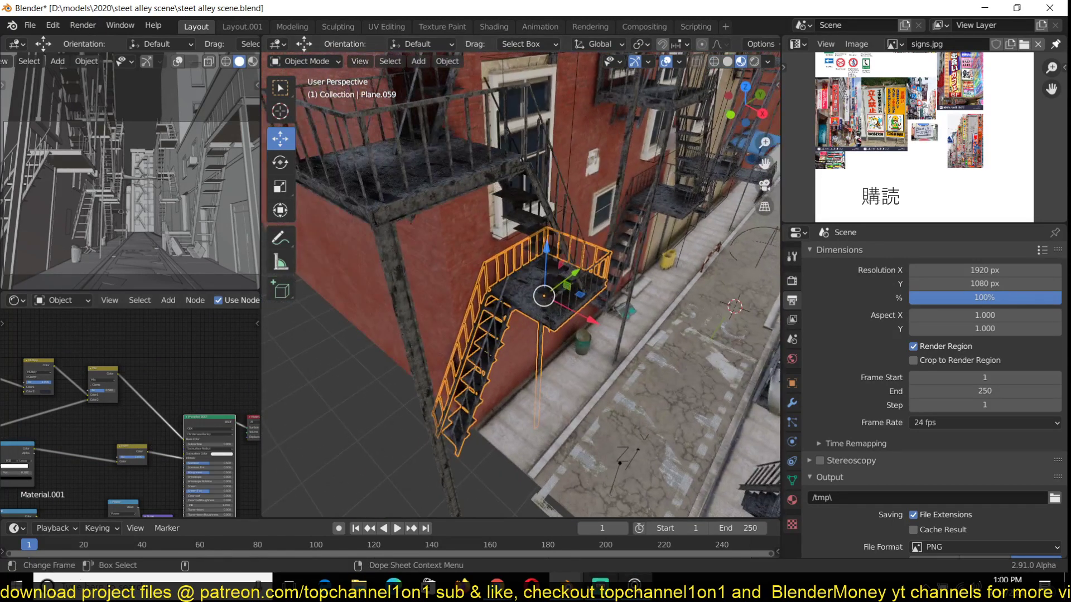
pyautogui.click(481, 528)
# Browse the stair's Material.002 and review its maximized node tree, selecting the peeled-paint texture node.
pyautogui.click(416, 297)
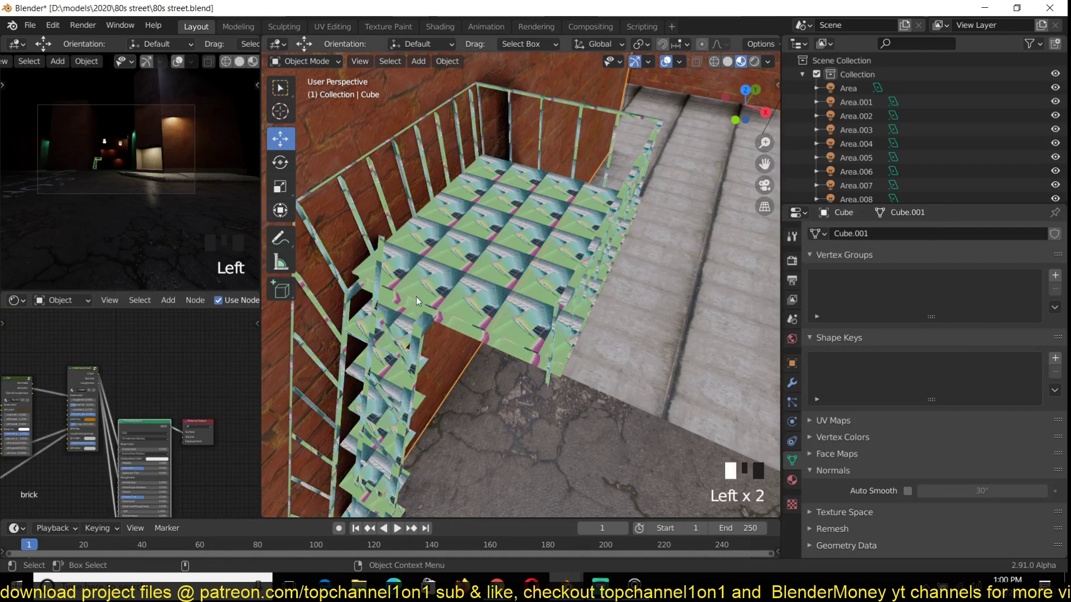
pyautogui.scroll(3, 126, 422)
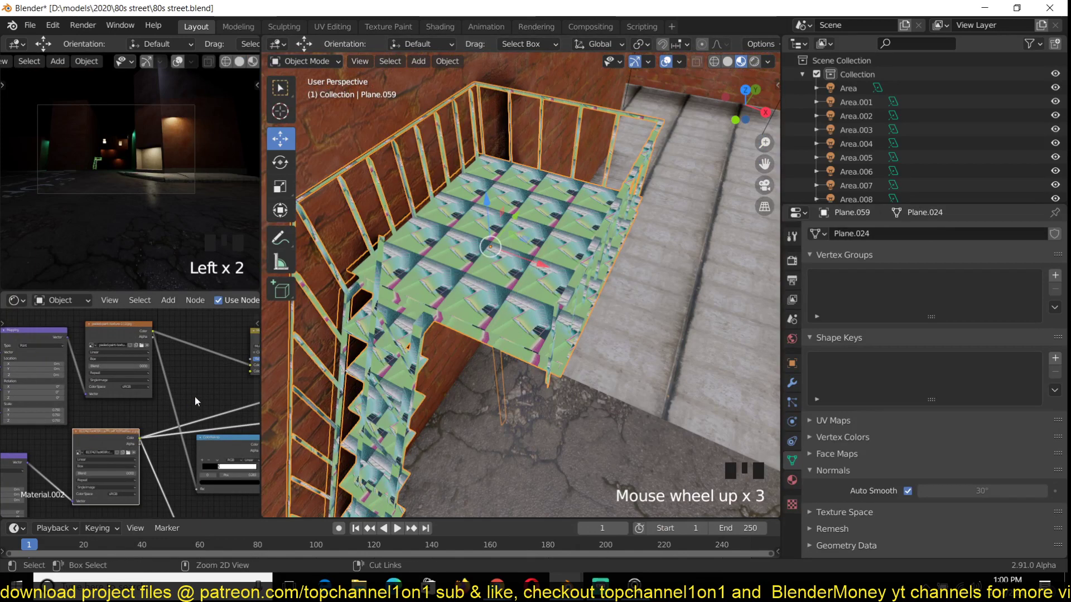
pyautogui.keyDown('ctrl'); pyautogui.scroll(-1, 201, 393); pyautogui.keyUp('ctrl')
pyautogui.keyDown('ctrl'); pyautogui.click(792, 480); pyautogui.keyUp('ctrl')
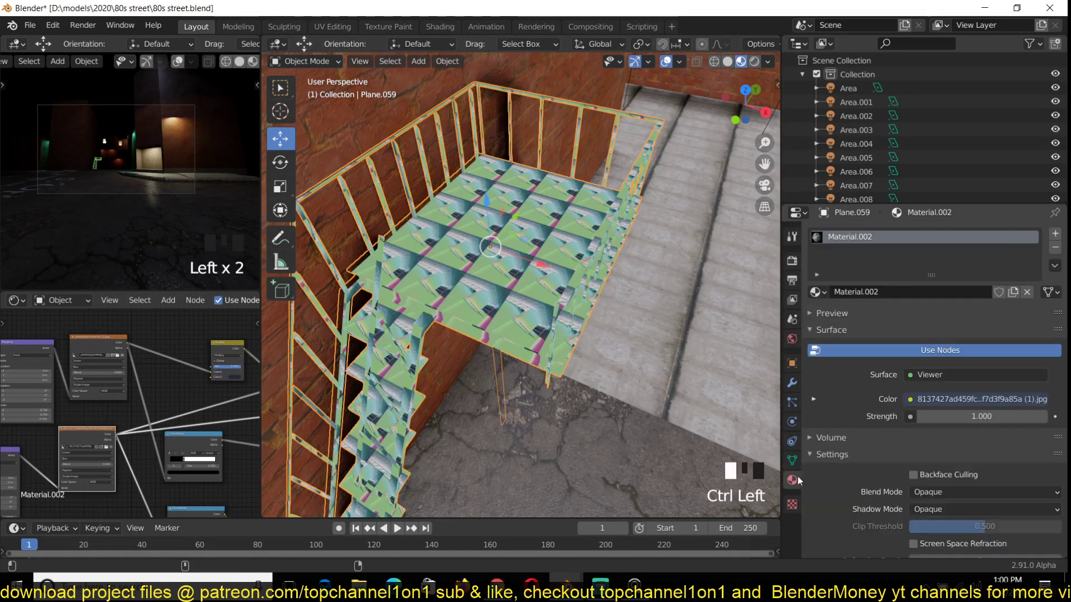
pyautogui.keyDown('ctrl'); pyautogui.click(819, 291); pyautogui.keyUp('ctrl')
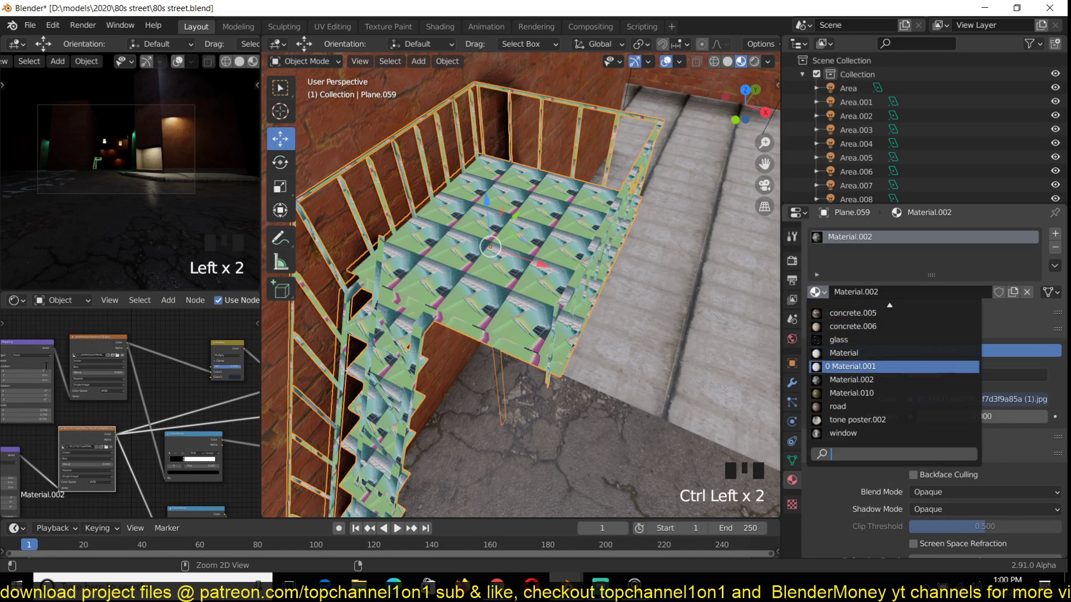
pyautogui.scroll(-1, 97, 371)
pyautogui.hotkey('ctrl', 'space')
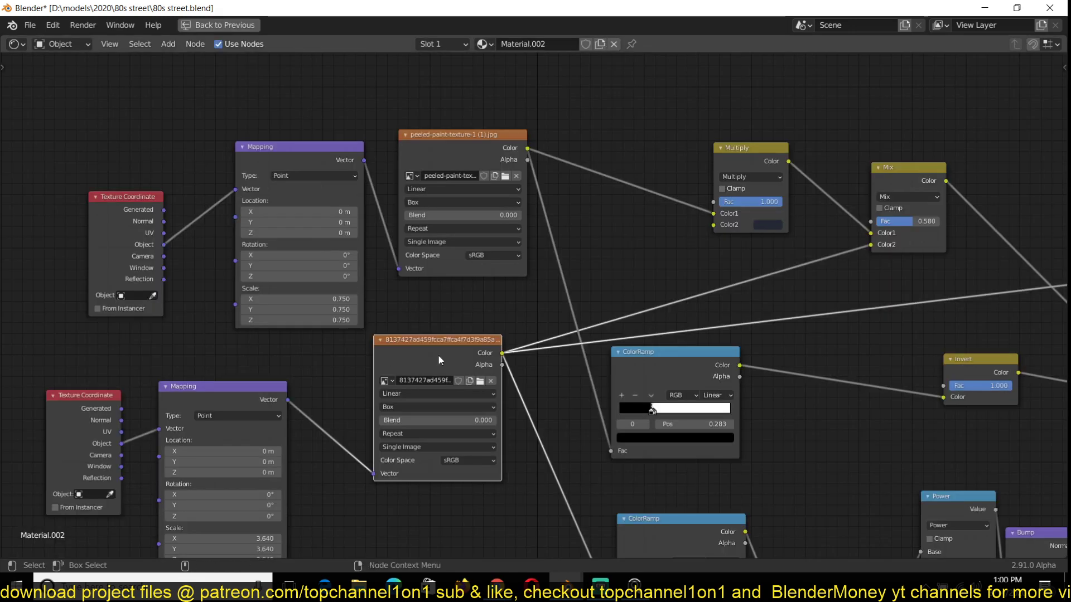
pyautogui.scroll(-3, 438, 355)
pyautogui.scroll(-2, 439, 355)
pyautogui.scroll(-1, 654, 277)
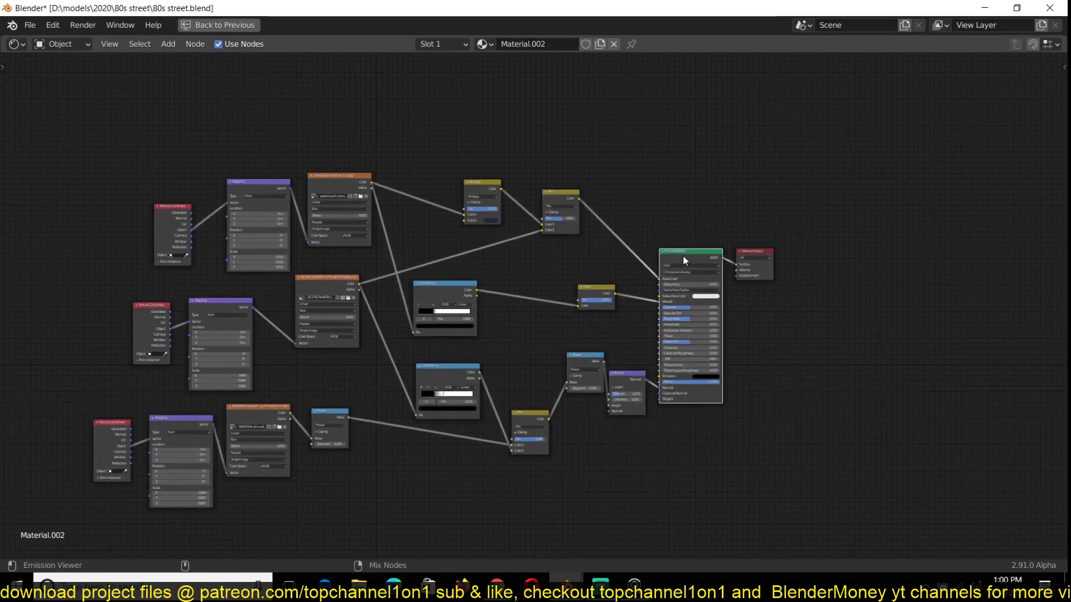
pyautogui.scroll(1, 371, 240)
pyautogui.scroll(1, 334, 223)
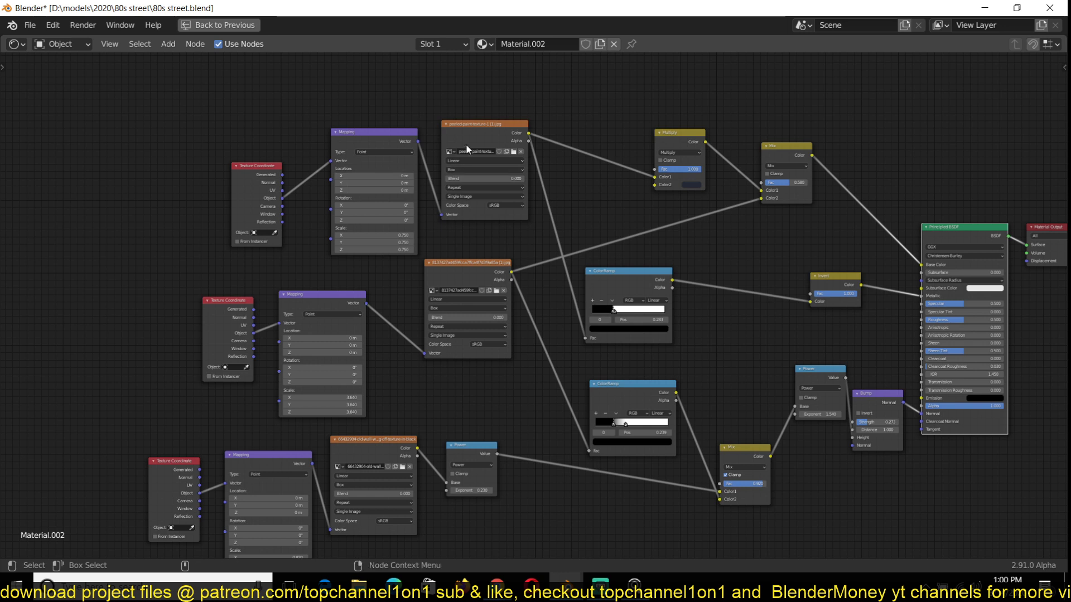
pyautogui.click(485, 124)
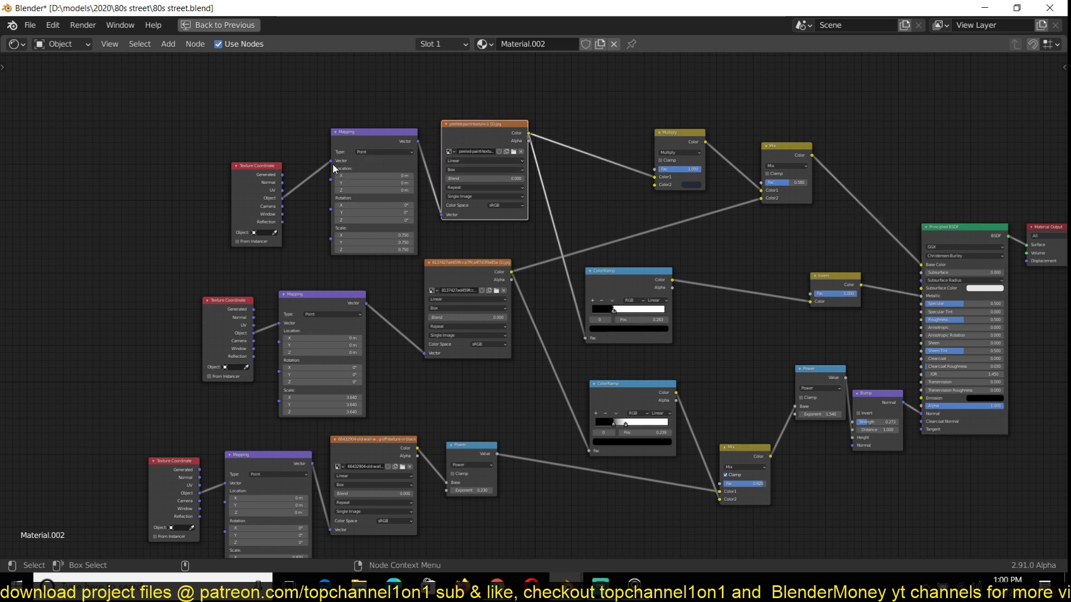
# Set the Mapping node type to Texture and test camera coordinate links on the peeled-paint texture.
pyautogui.hotkey('ctrl', 'space')
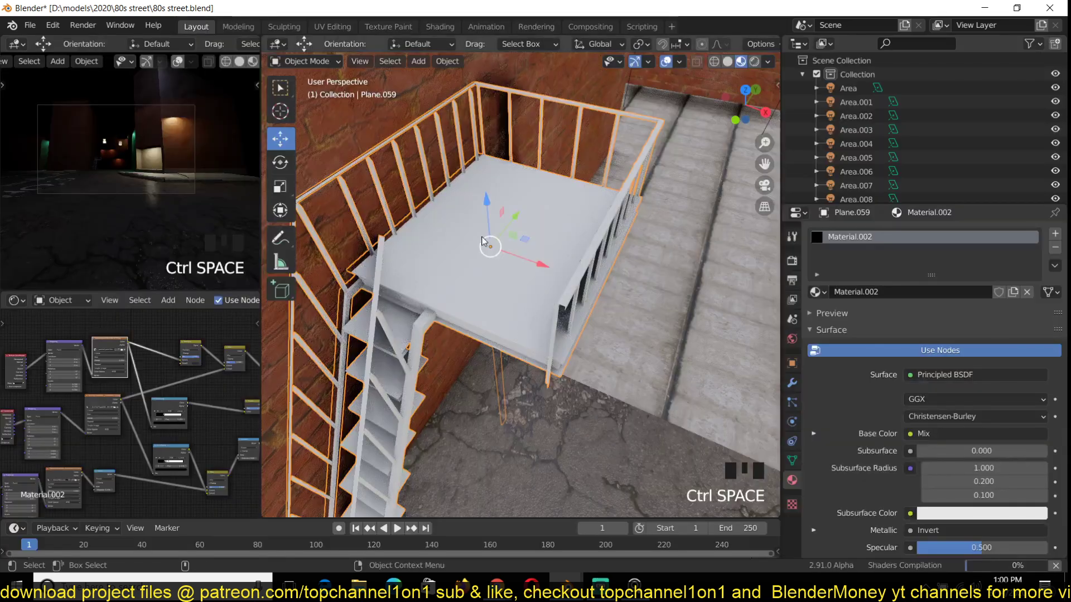
pyautogui.scroll(-4, 488, 247)
pyautogui.scroll(4, 490, 251)
pyautogui.keyDown('ctrl'); pyautogui.keyDown('shift'); pyautogui.click(109, 357); pyautogui.keyUp('shift'); pyautogui.keyUp('ctrl')
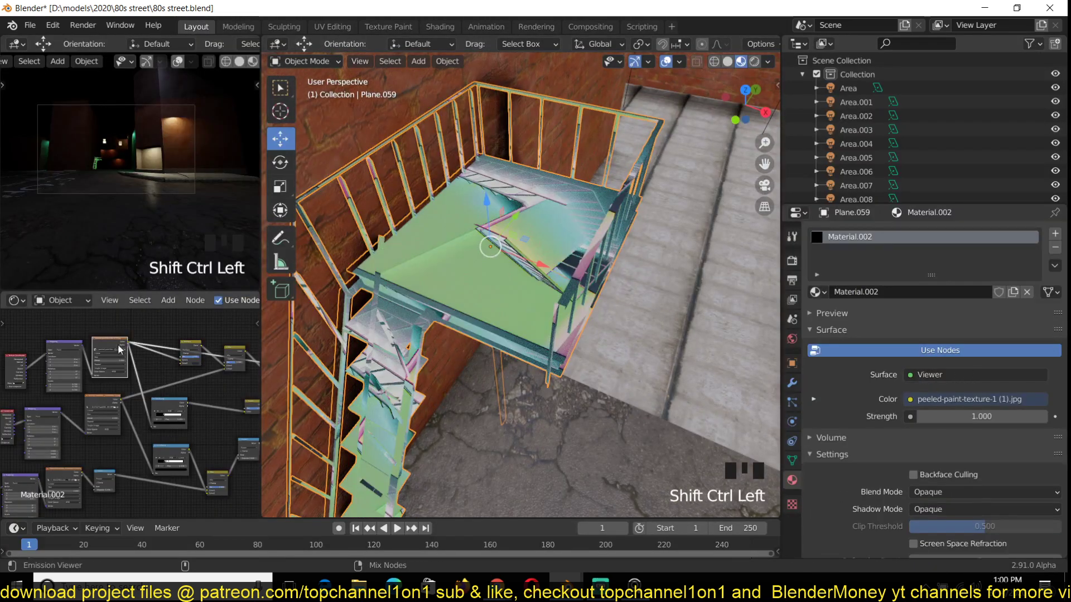
pyautogui.scroll(2, 331, 256)
pyautogui.moveTo(133, 326); pyautogui.dragTo(201, 332, button='middle')
pyautogui.scroll(8, 201, 331)
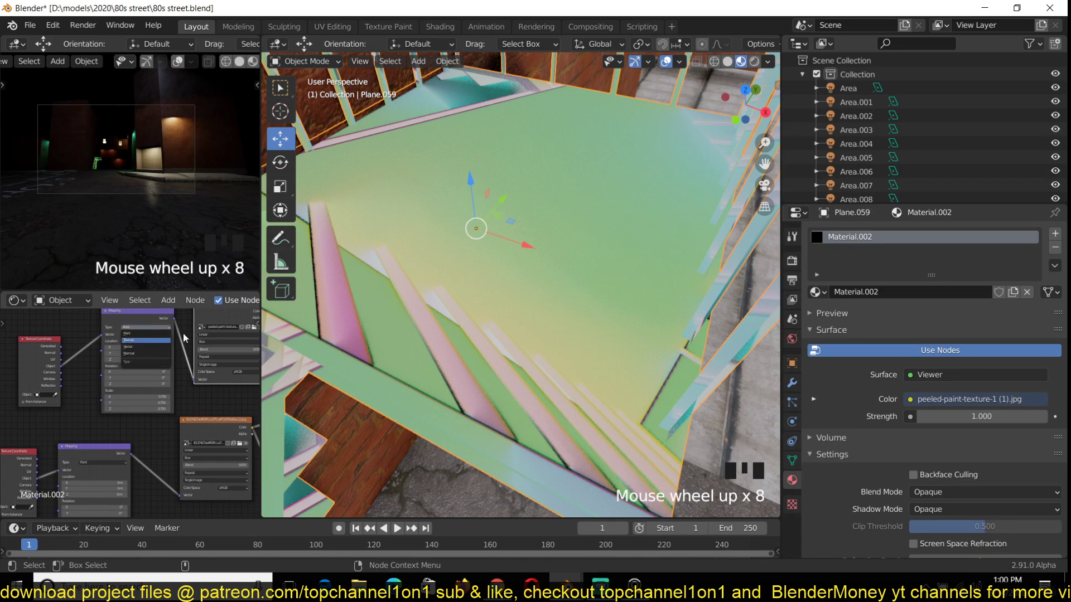
pyautogui.click(151, 342)
pyautogui.scroll(-1, 475, 293)
pyautogui.scroll(3, 475, 294)
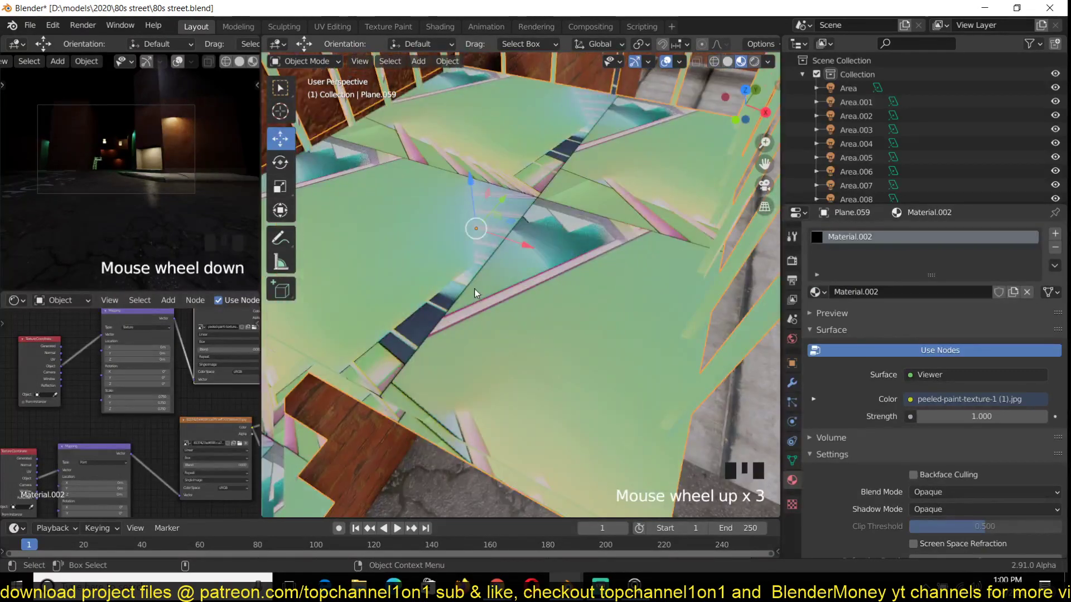
pyautogui.hotkey('shift', '`')
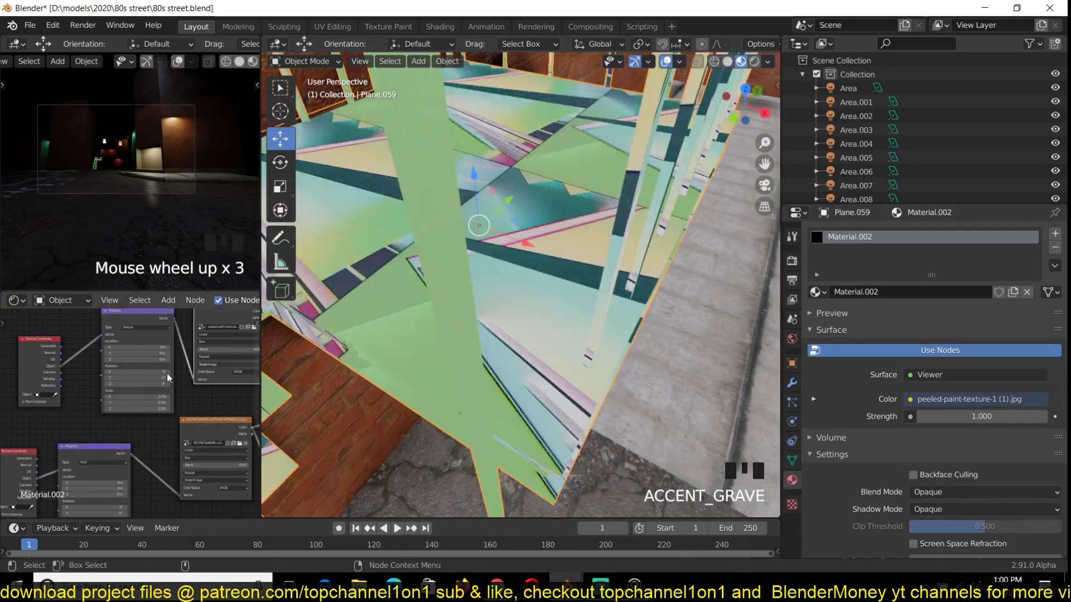
pyautogui.click(140, 328)
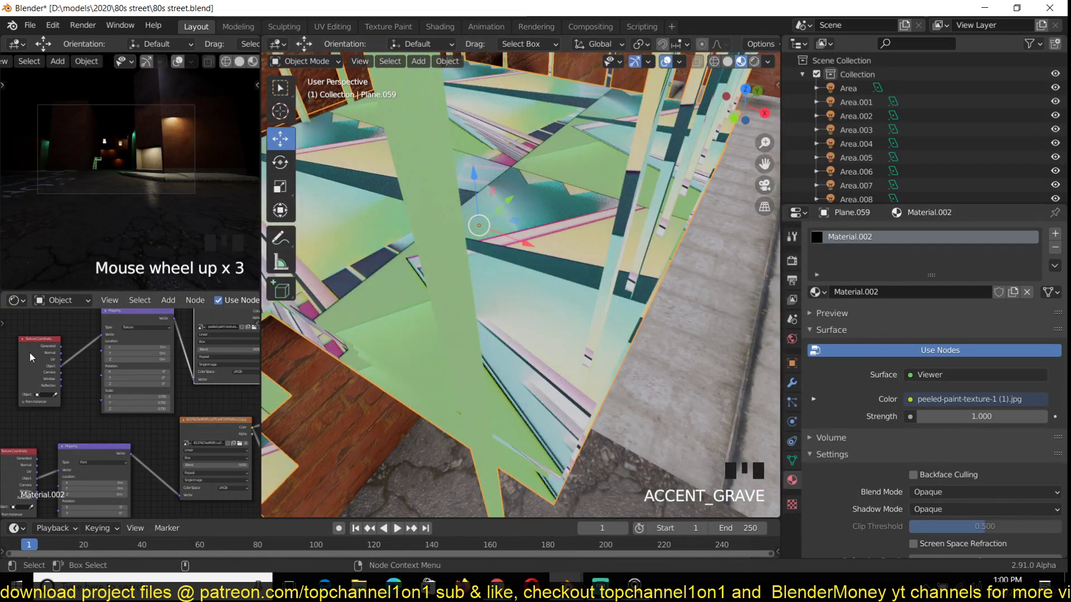
pyautogui.scroll(1, 75, 382)
pyautogui.scroll(1, 56, 385)
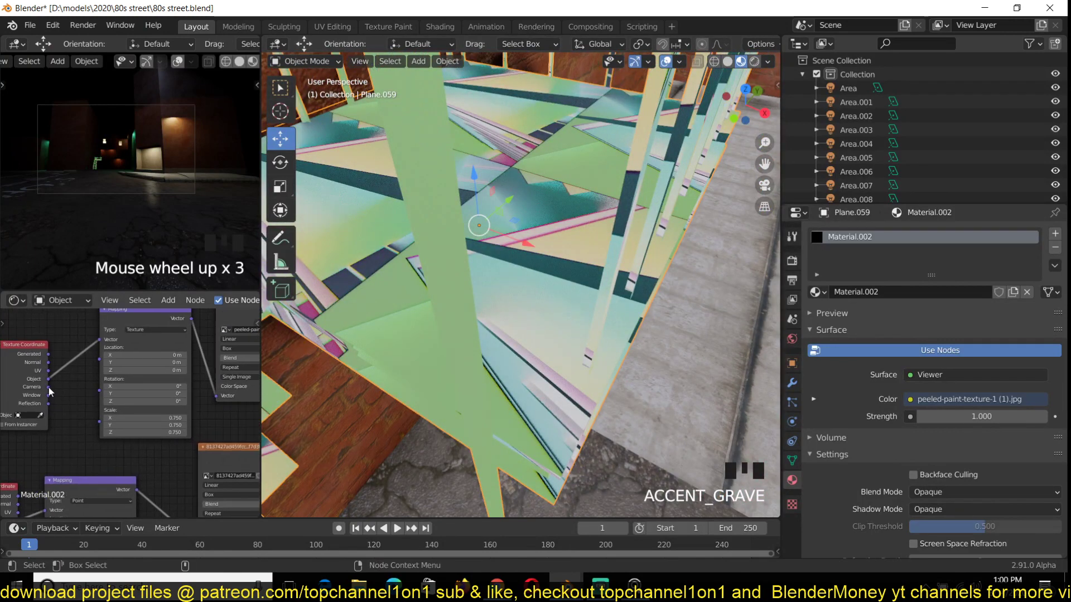
pyautogui.moveTo(105, 333); pyautogui.dragTo(101, 339)
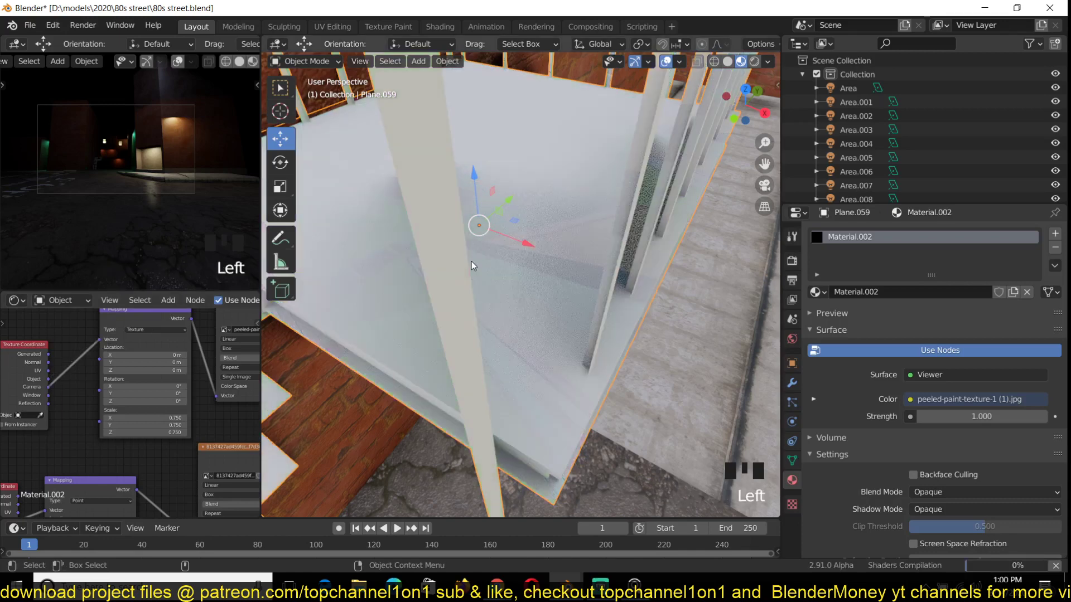
pyautogui.hotkey('shift', '`')
pyautogui.click(494, 272)
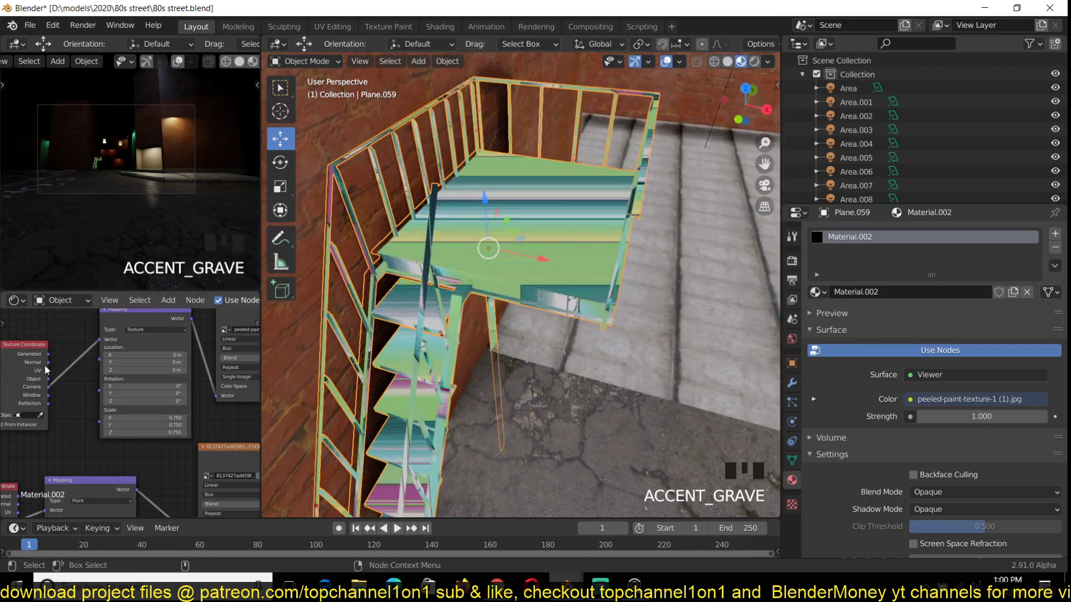
pyautogui.moveTo(96, 344); pyautogui.dragTo(100, 339)
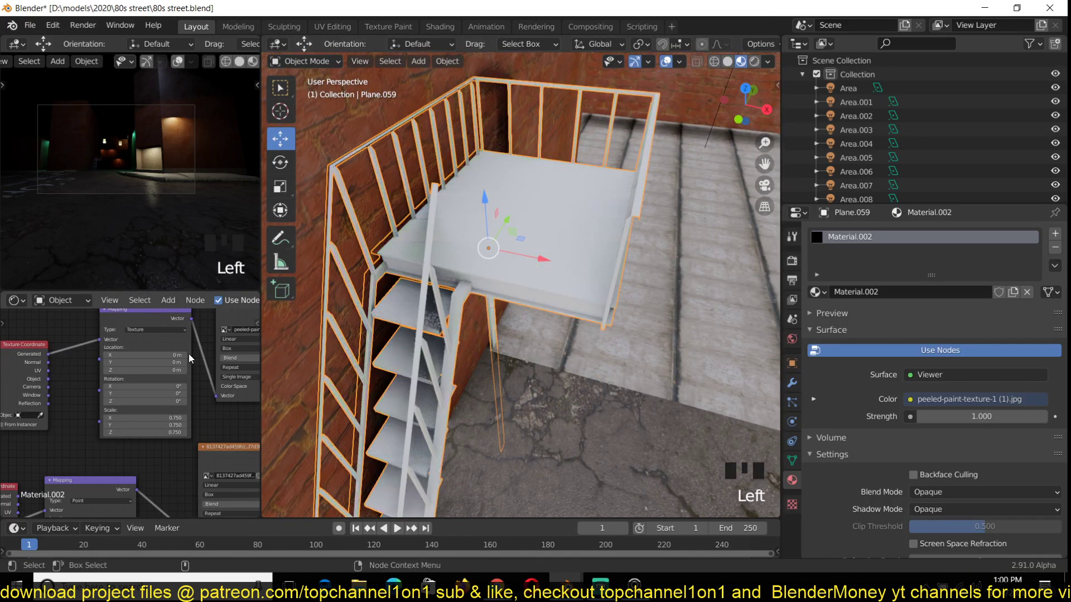
pyautogui.scroll(-2, 97, 343)
# Route the Principled BSDF to the output so the stairs render as dark weathered metal.
pyautogui.hotkey('shift', '`')
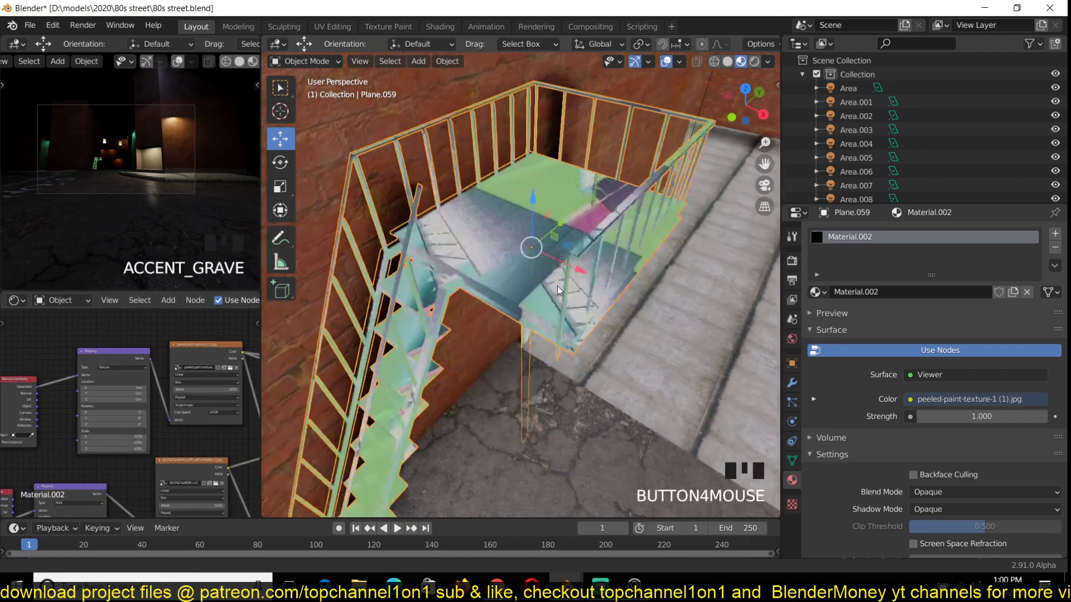
pyautogui.click(537, 287)
pyautogui.scroll(-2, 163, 409)
pyautogui.moveTo(163, 409); pyautogui.dragTo(81, 377, button='middle')
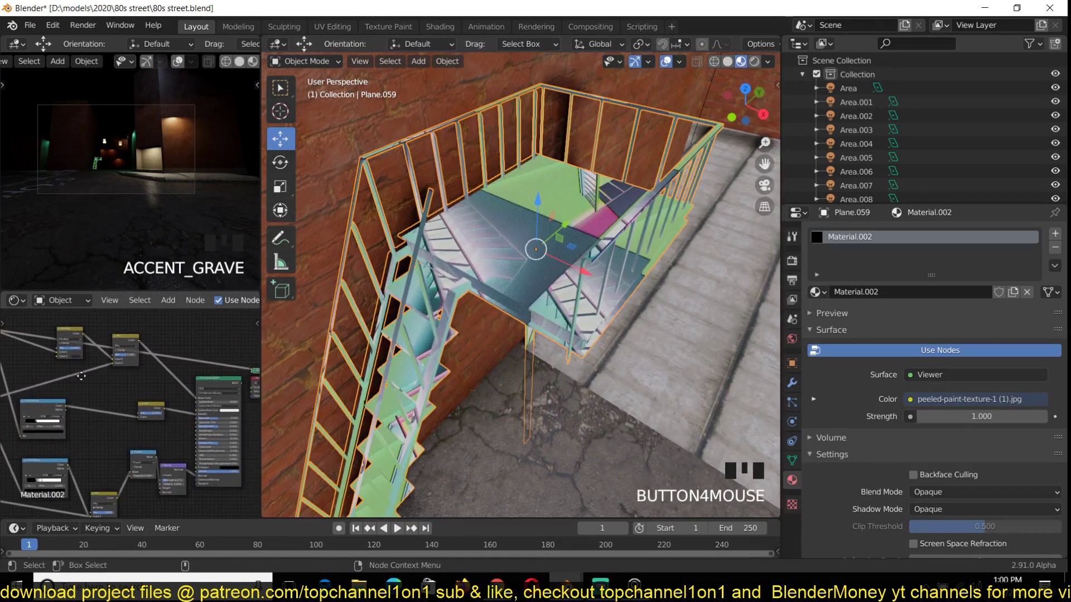
pyautogui.moveTo(165, 397); pyautogui.dragTo(188, 371, button='middle')
pyautogui.keyDown('ctrl'); pyautogui.keyDown('shift'); pyautogui.click(188, 372); pyautogui.keyUp('shift'); pyautogui.keyUp('ctrl')
pyautogui.scroll(2, 558, 316)
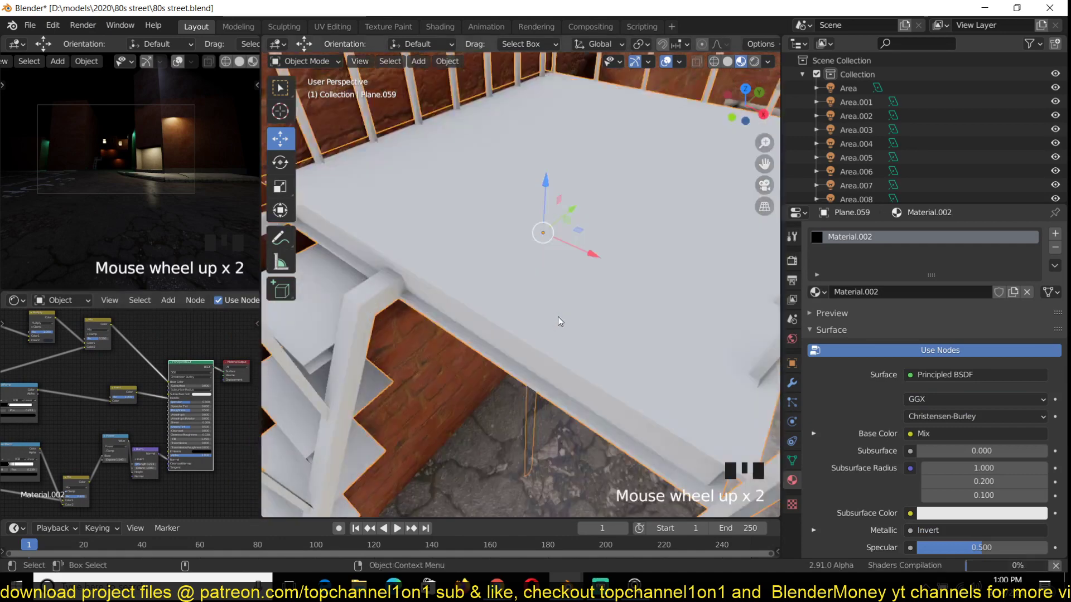
pyautogui.scroll(-2, 561, 311)
pyautogui.press('`')
pyautogui.scroll(1, 539, 329)
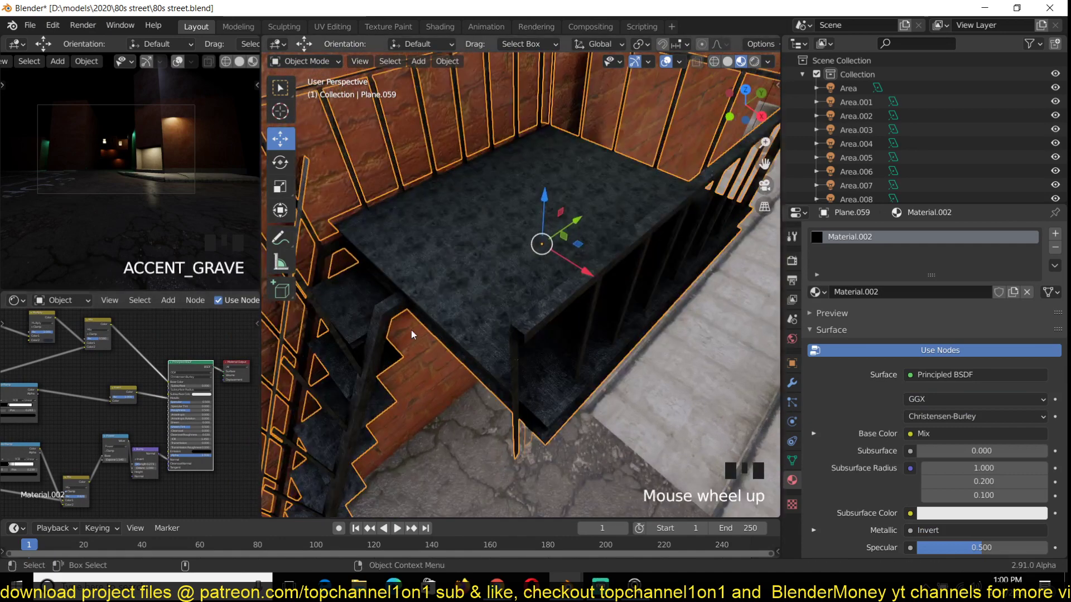
pyautogui.press('`')
pyautogui.click(470, 318)
pyautogui.scroll(2, 203, 366)
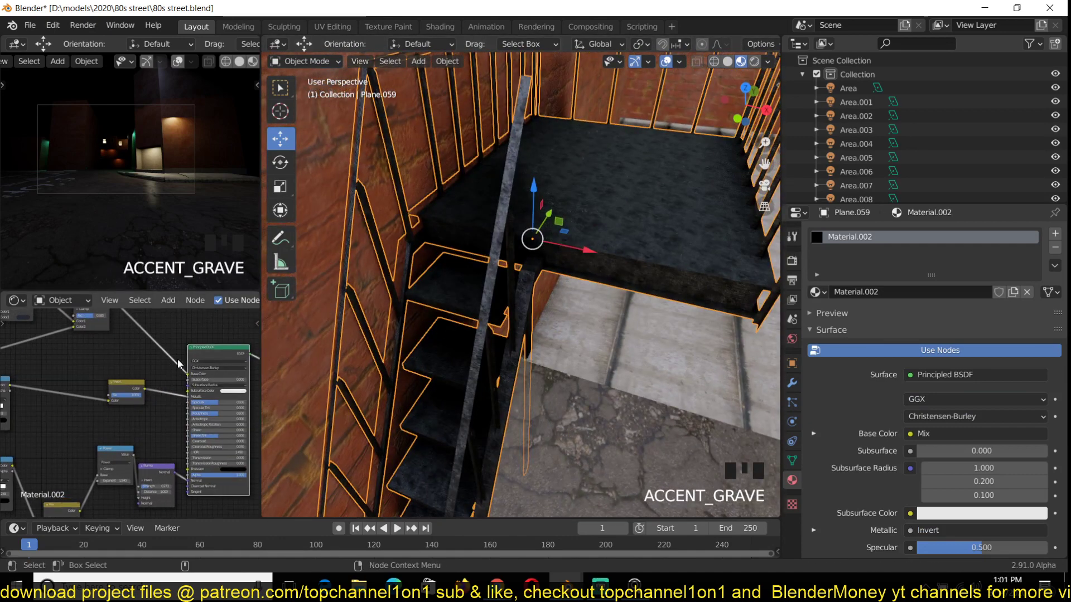
pyautogui.moveTo(203, 366); pyautogui.dragTo(171, 374, button='middle')
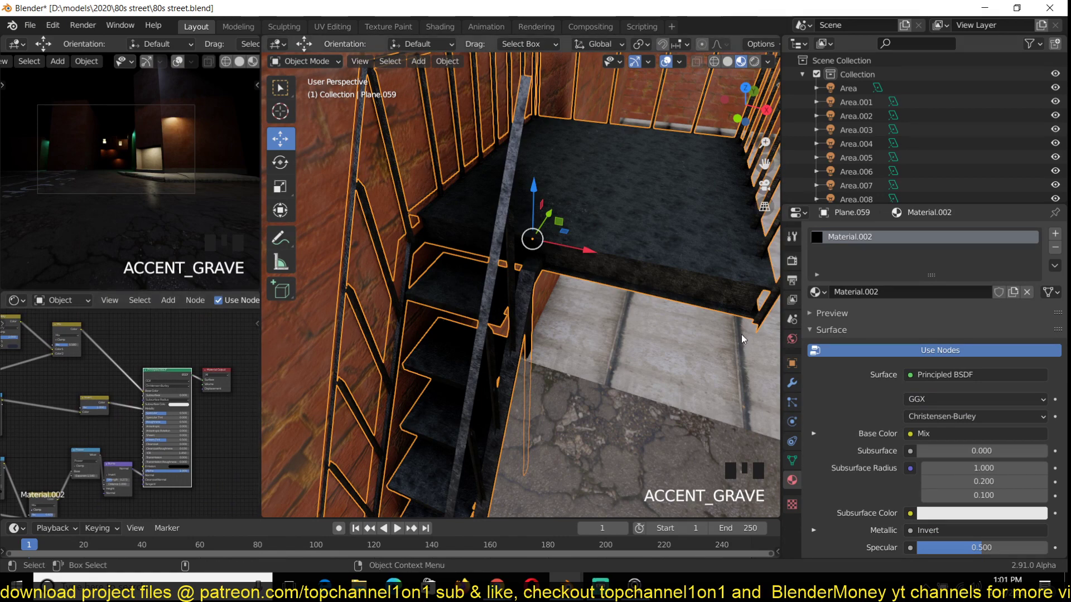
# Assign the concrete.006 material to the fire-escape stair.
pyautogui.click(814, 293)
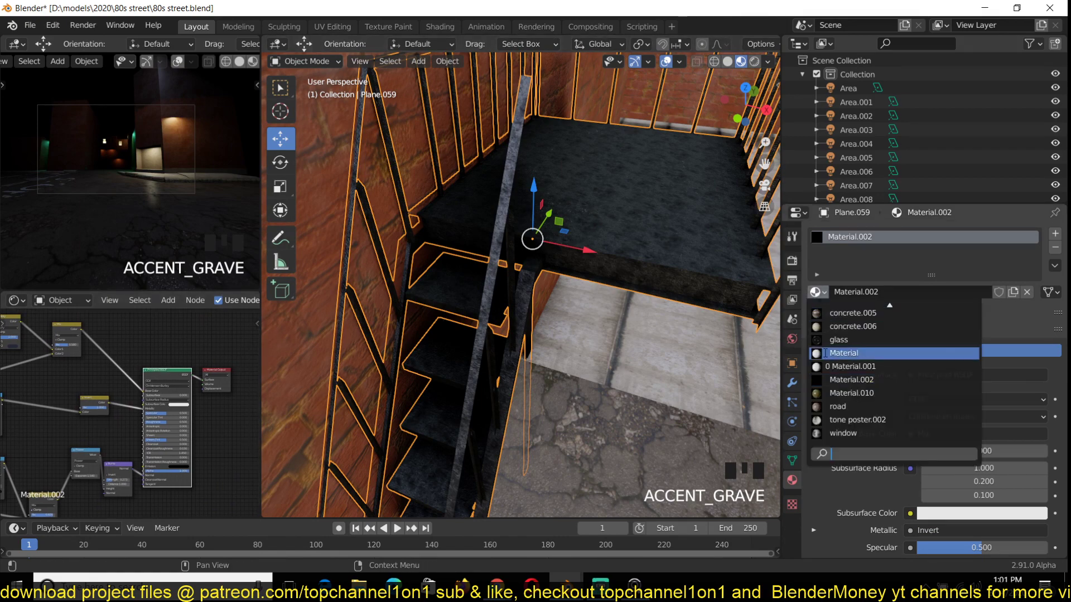
pyautogui.click(860, 327)
pyautogui.hotkey('shift', '`')
pyautogui.scroll(-4, 470, 310)
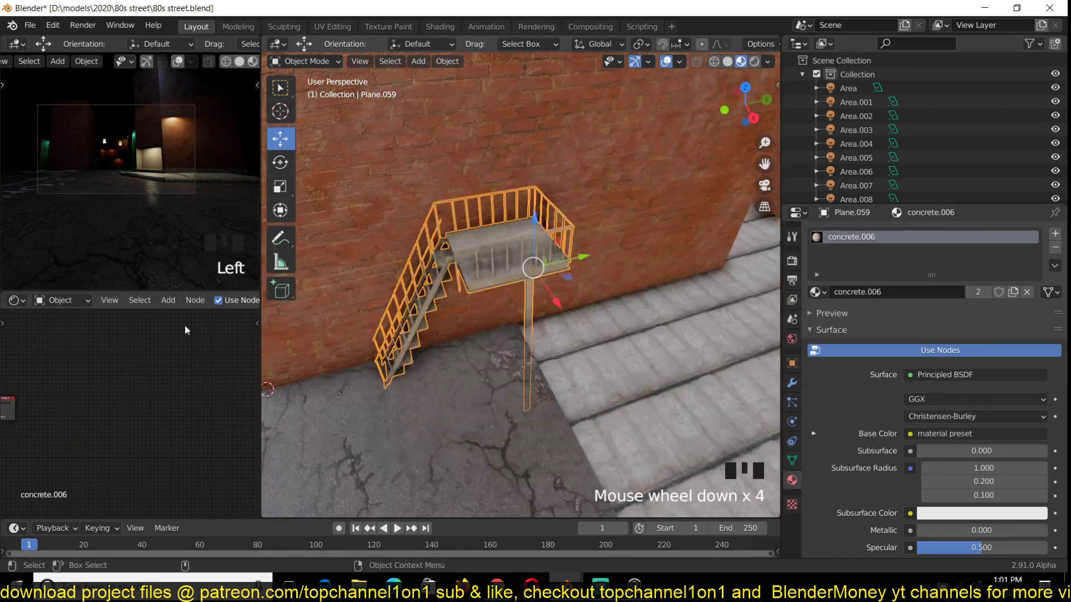
# Preview the concrete image texture, then restore Principled BSDF output for a pale concrete finish.
pyautogui.moveTo(184, 326)
pyautogui.mouseDown(button='middle')
pyautogui.moveTo(187, 354)
pyautogui.moveTo(117, 355)
pyautogui.mouseUp(button='middle')
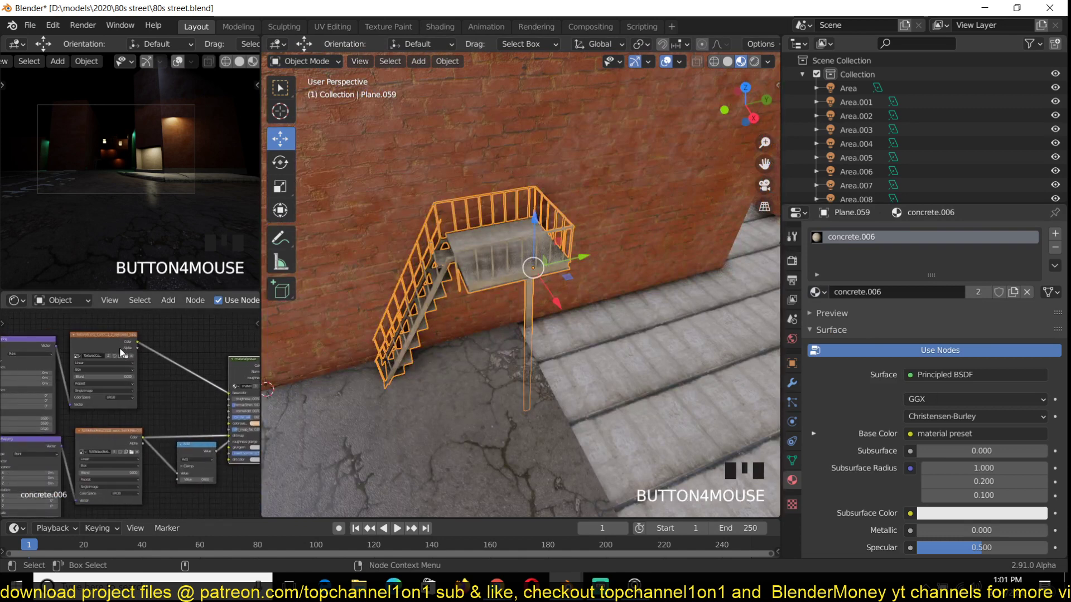
pyautogui.keyDown('ctrl'); pyautogui.keyDown('shift'); pyautogui.click(113, 355); pyautogui.keyUp('shift'); pyautogui.keyUp('ctrl')
pyautogui.scroll(2, 407, 295)
pyautogui.hotkey('shift', '`')
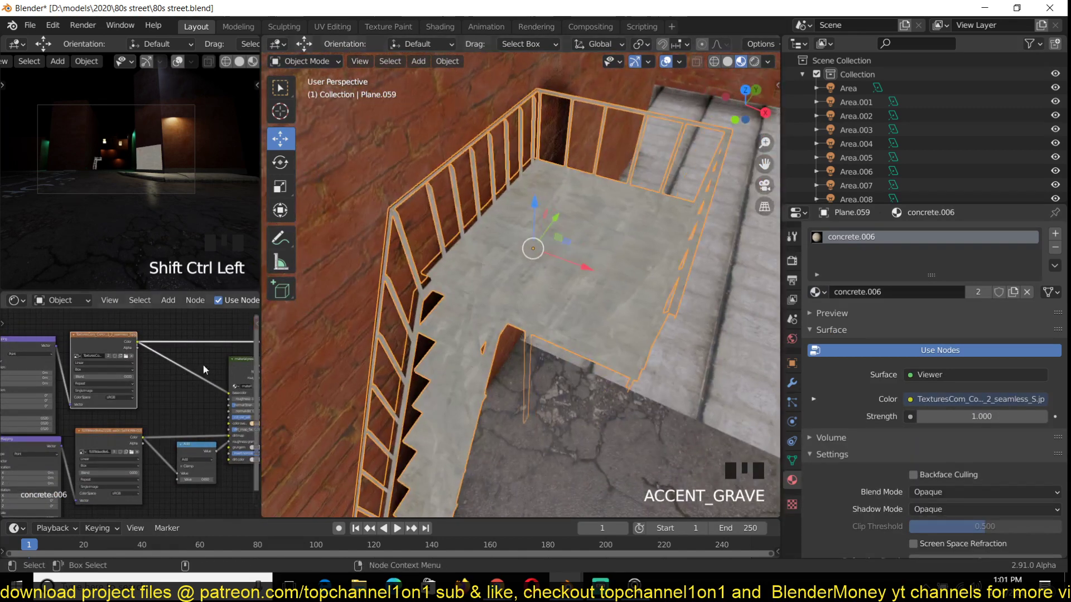
pyautogui.scroll(-3, 141, 392)
pyautogui.keyDown('ctrl'); pyautogui.keyDown('shift'); pyautogui.click(239, 393); pyautogui.keyUp('shift'); pyautogui.keyUp('ctrl')
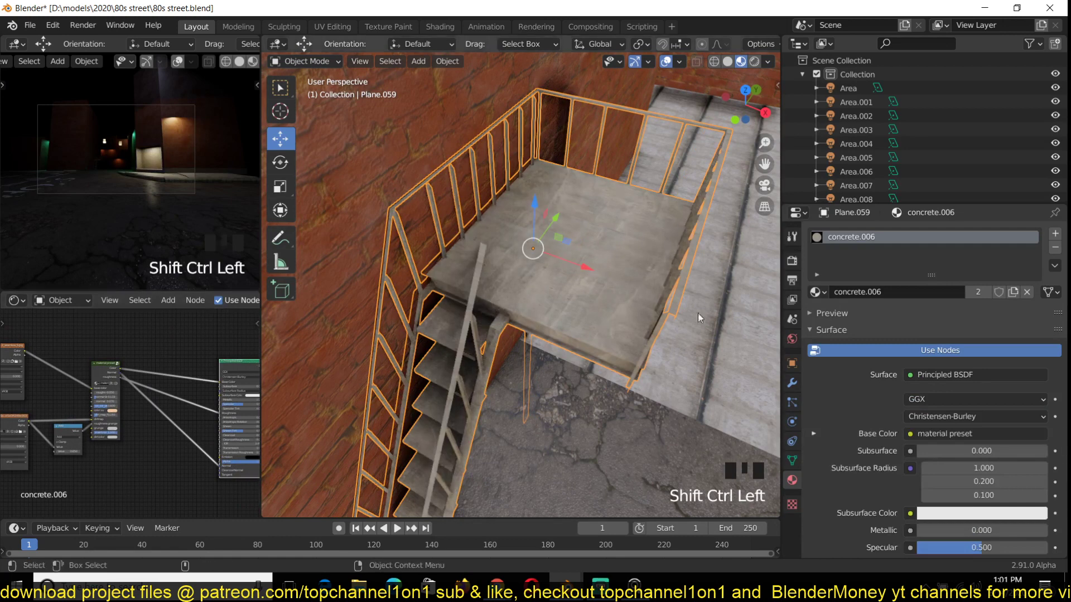
pyautogui.hotkey('shift', '`')
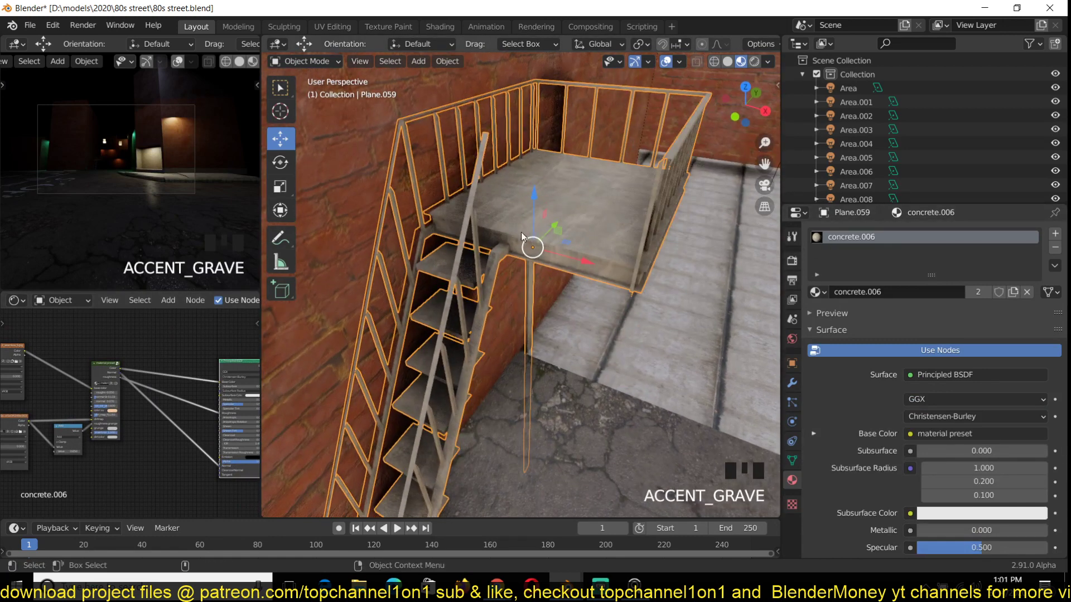
pyautogui.hotkey('alt', 'a')
pyautogui.hotkey('shift', '`')
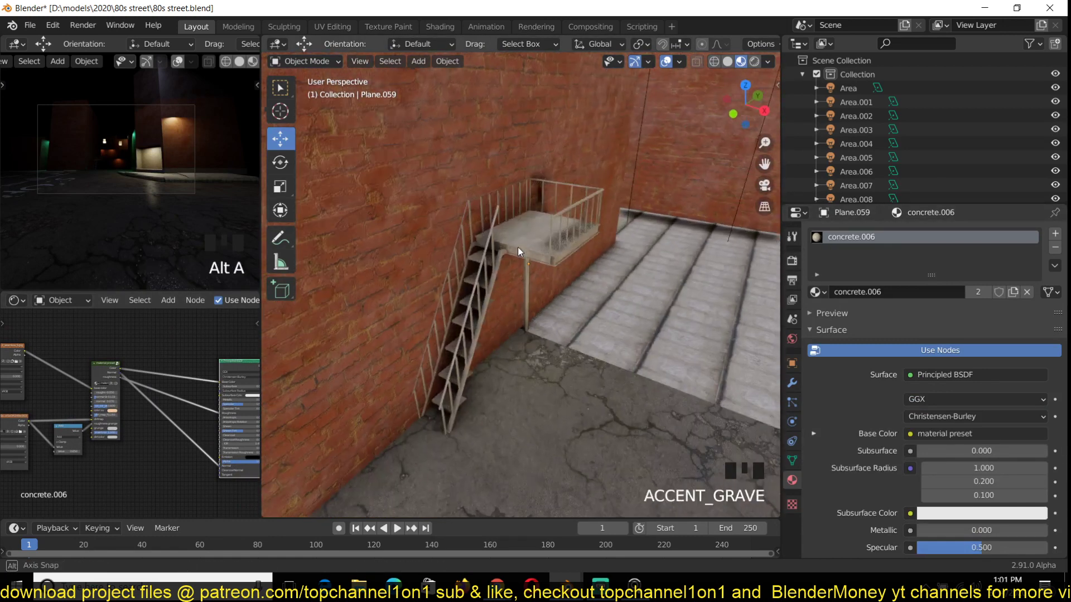
# Save 80s street.blend and clear the stair selection.
pyautogui.click(527, 277)
pyautogui.hotkey('ctrl', 's')
pyautogui.hotkey('alt', 'a')
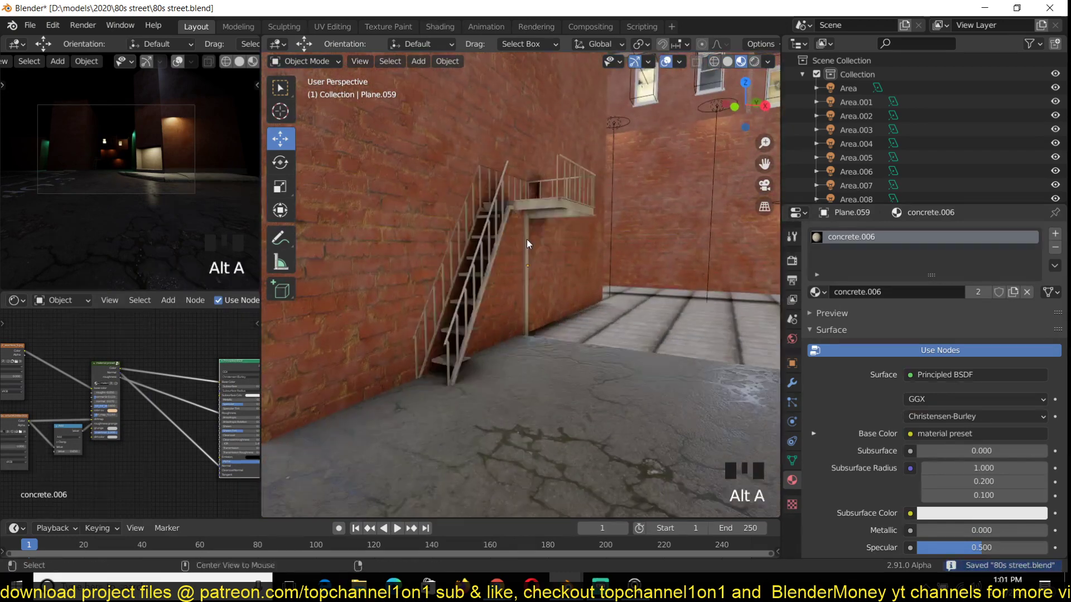
# Walk the view around the brick alley and along the street to the parking lot.
pyautogui.hotkey('shift', '`')
pyautogui.hotkey('shift', '`')
pyautogui.scroll(-7, 559, 262)
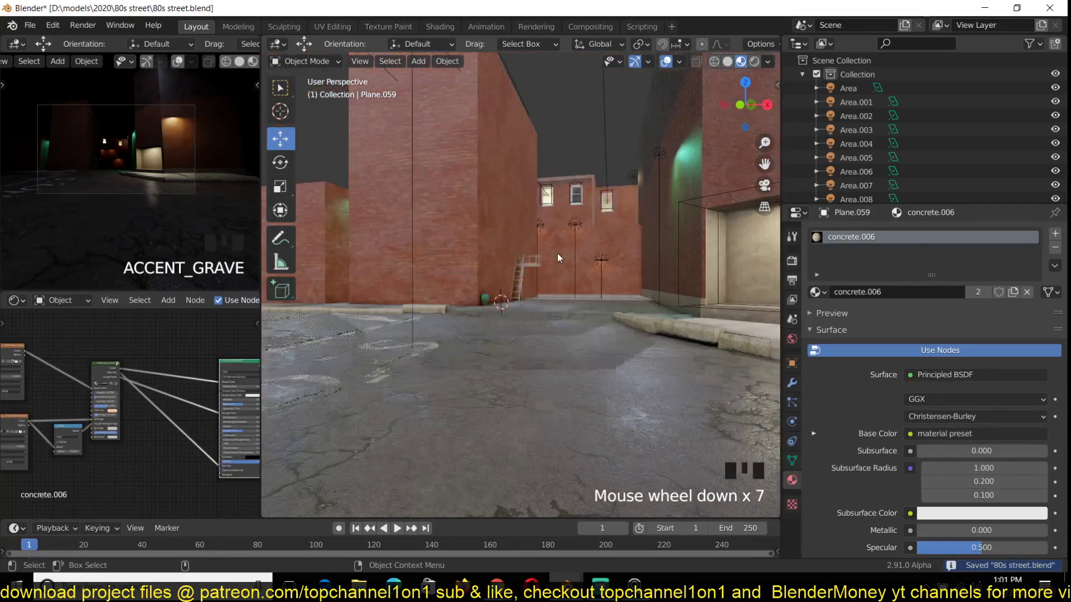
pyautogui.hotkey('shift', '`')
pyautogui.middleClick(479, 220)
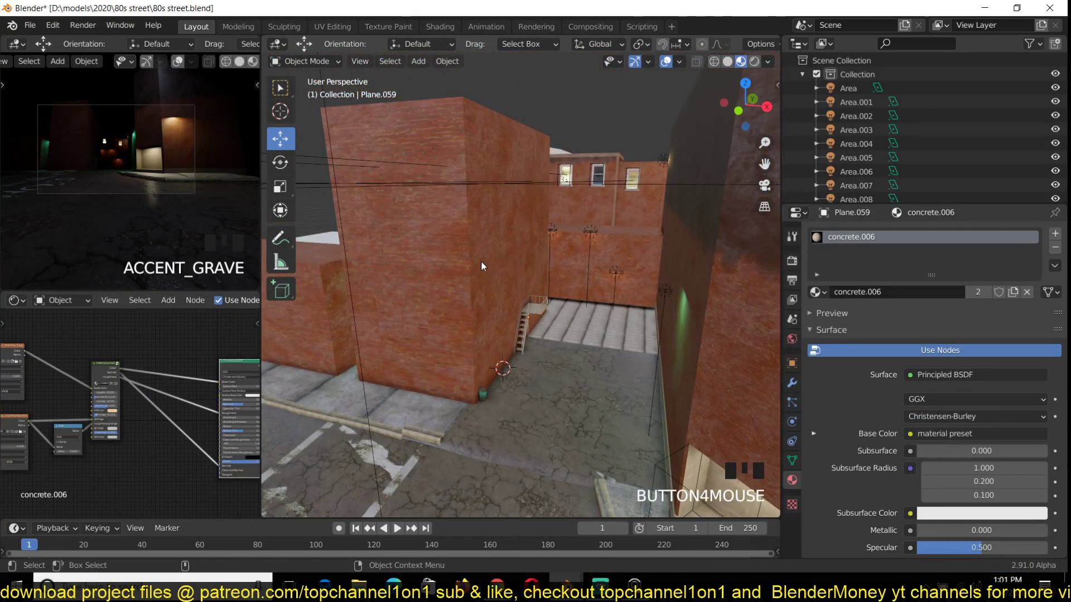
pyautogui.scroll(-3, 519, 219)
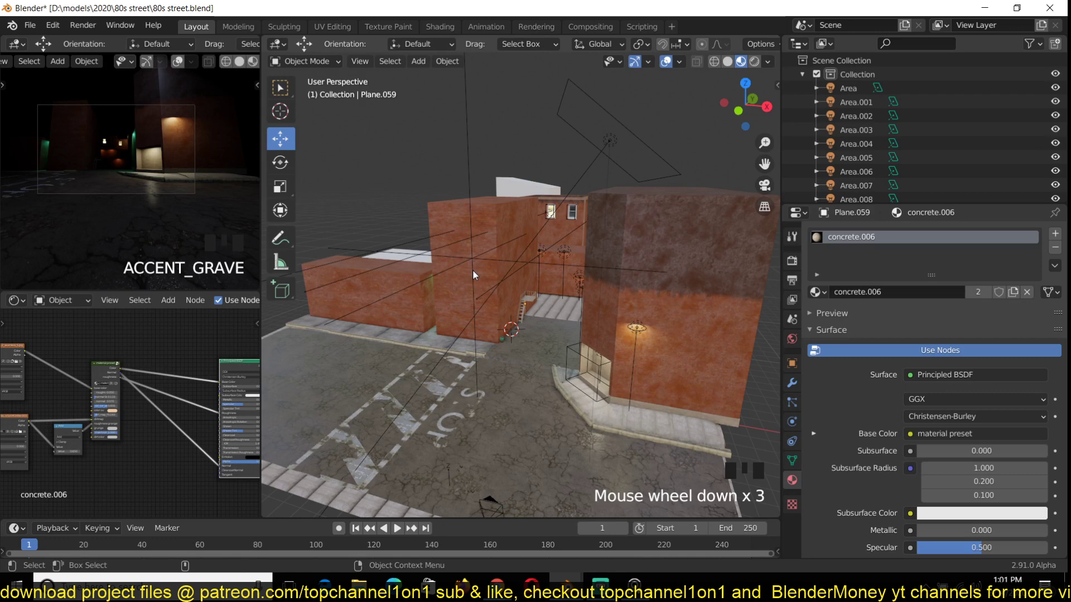
pyautogui.hotkey('shift', '`')
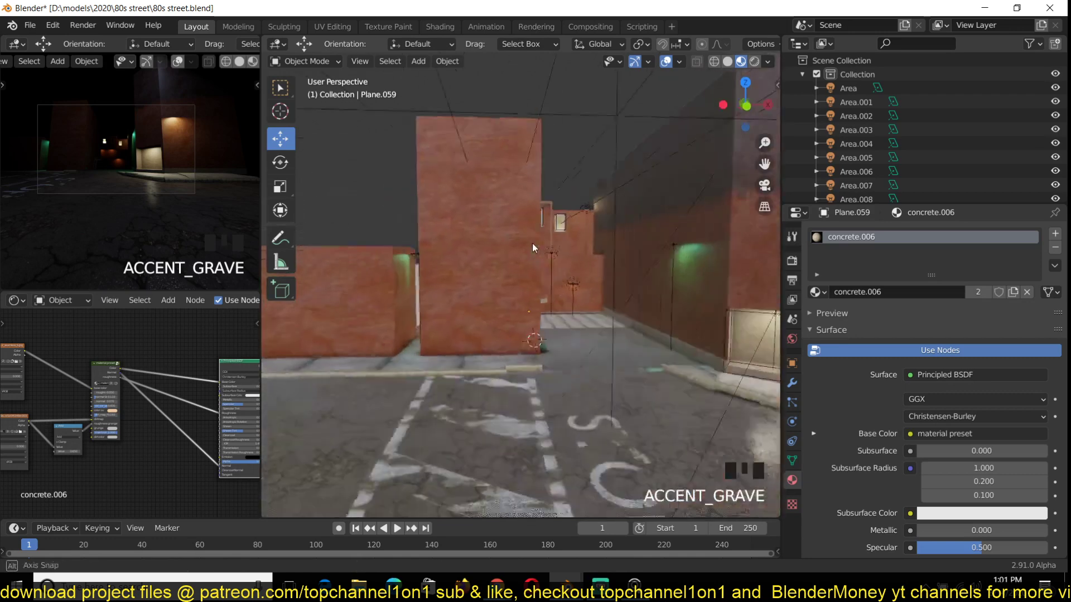
pyautogui.scroll(-1, 566, 276)
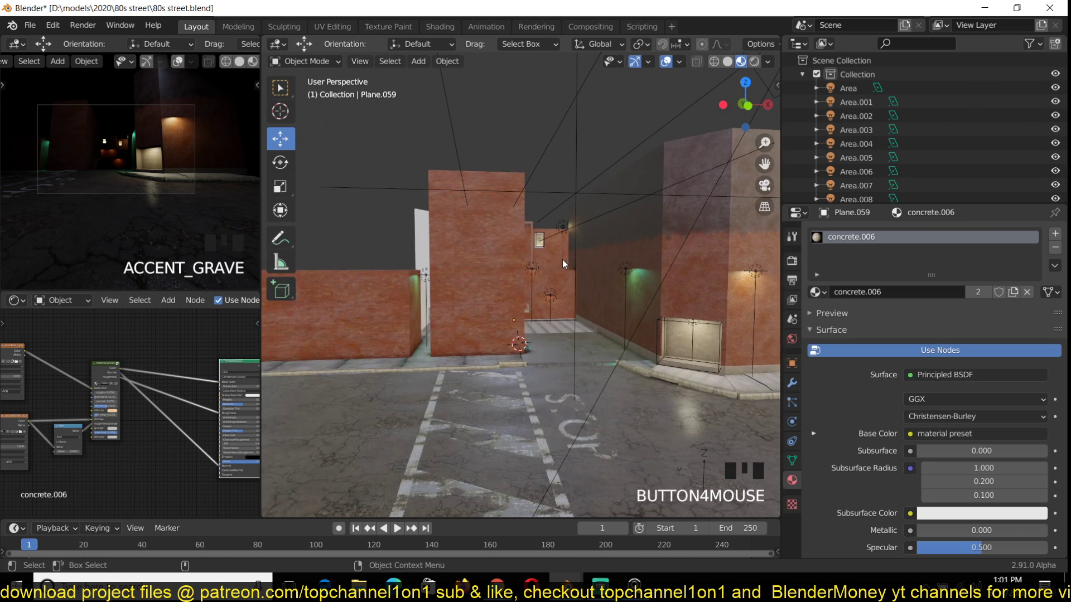
pyautogui.hotkey('shift', '`')
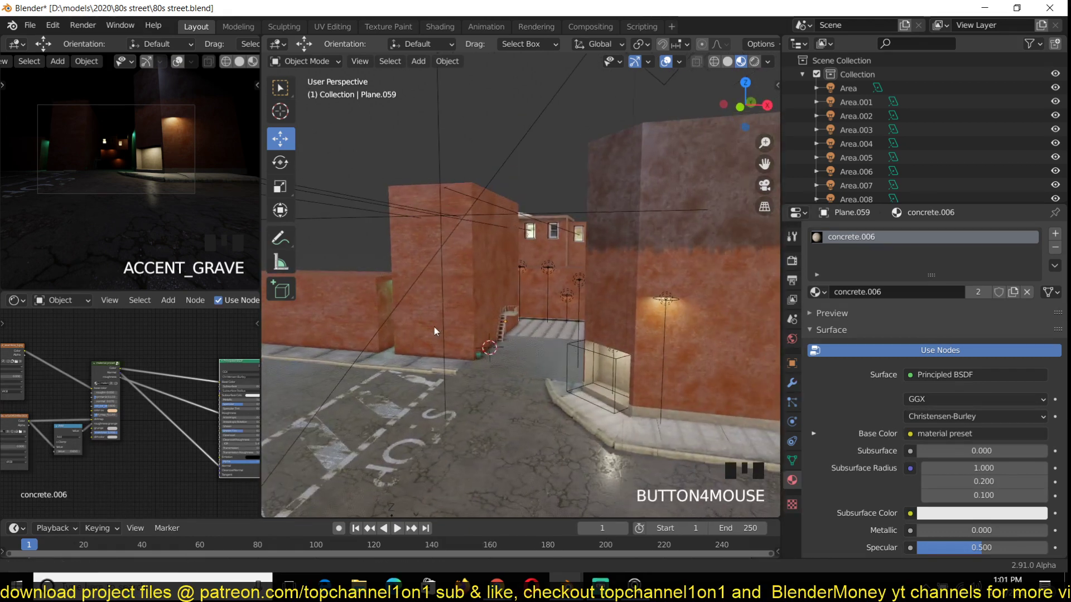
pyautogui.hotkey('shift', '`')
pyautogui.hotkey('shift', '`')
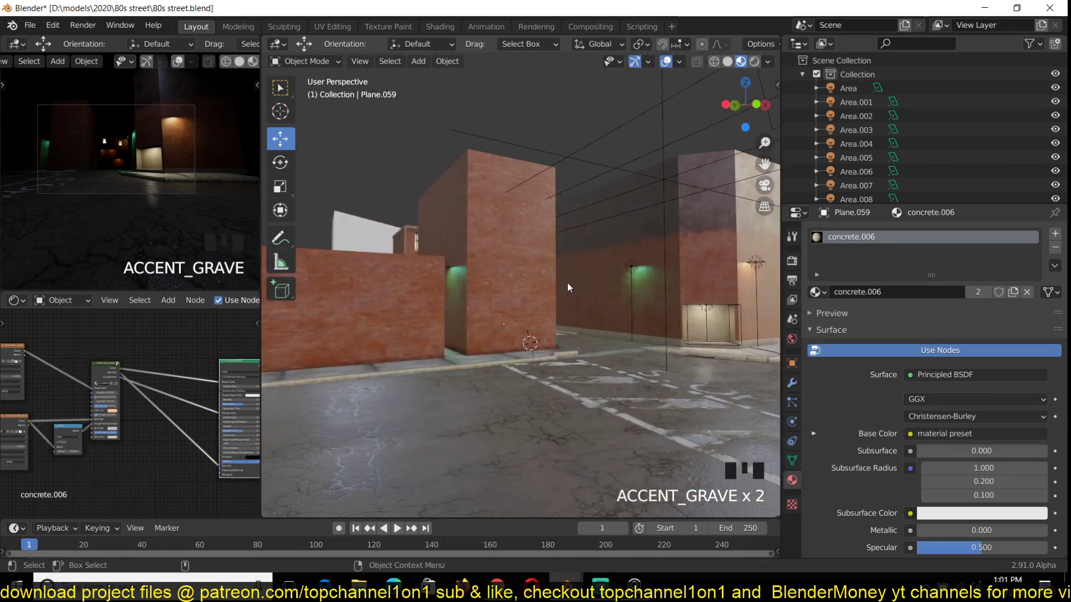